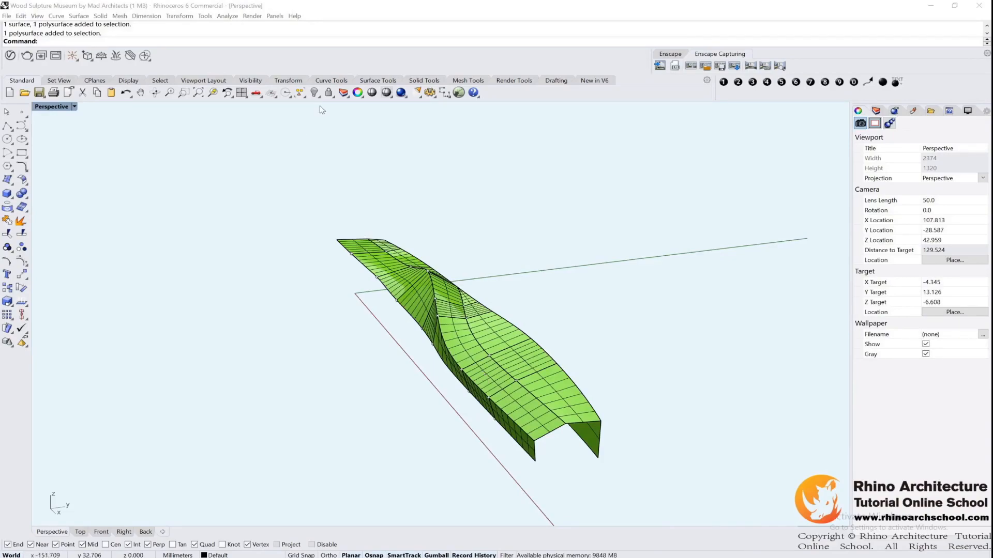
Select and hide all curves in the model, and delete all point objects
left_click(305, 97)
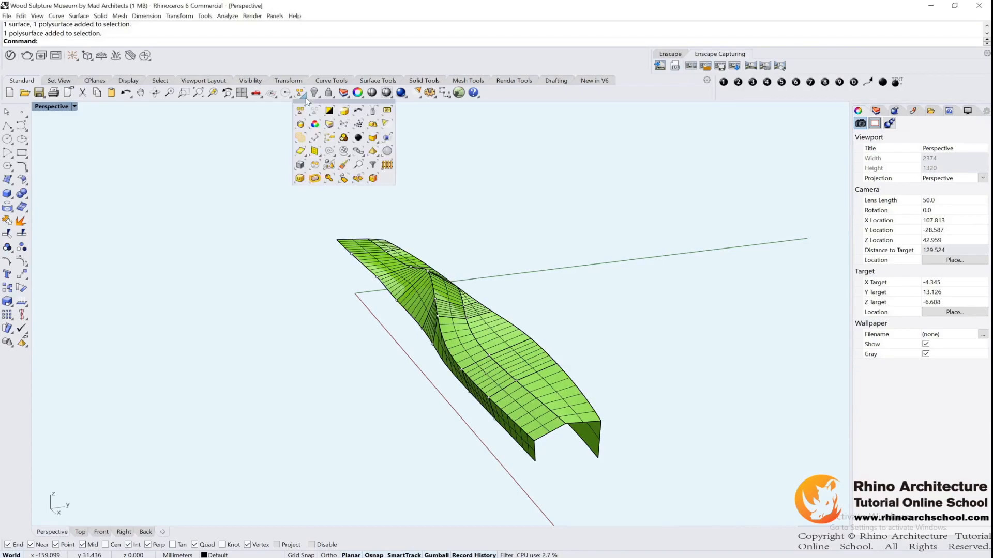
left_click(331, 153)
key("ctrl+h")
left_click(304, 97)
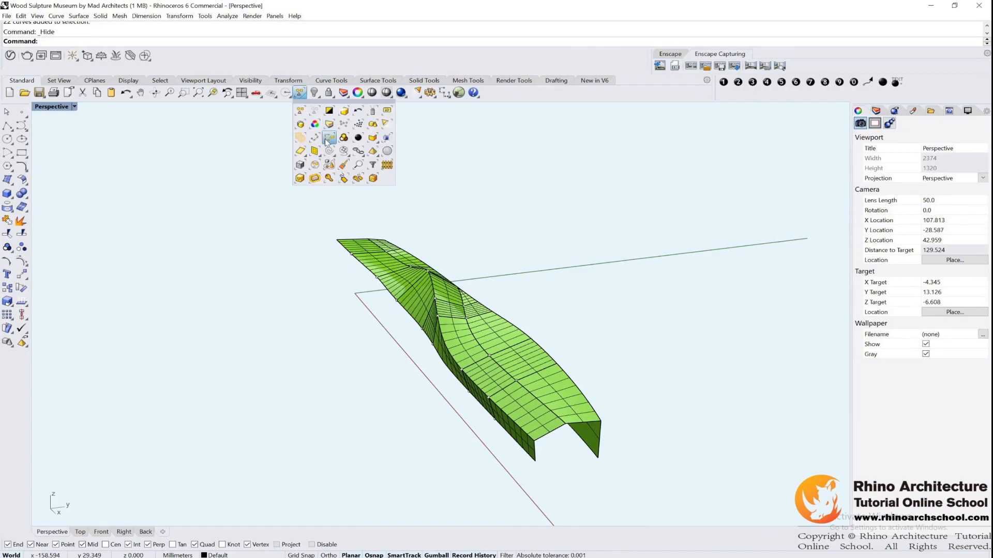
left_click(330, 139)
key("Delete")
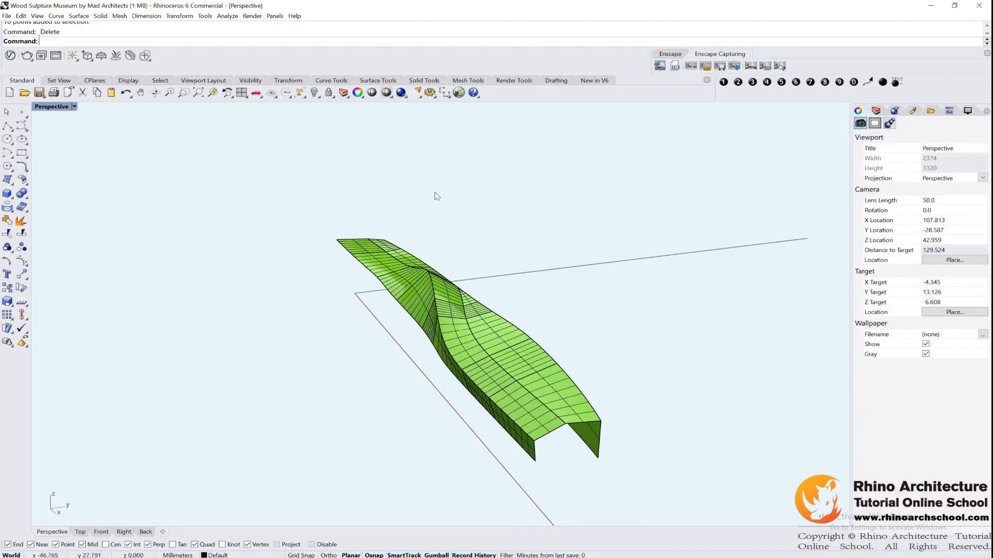
Select all the polysurfaces of the museum shell and explode them into individual surfaces
right_click_drag(505, 243, 417, 346)
scroll(448, 232, "down", 4)
left_click_drag(411, 348, 376, 205)
right_click_drag(376, 205, 377, 211)
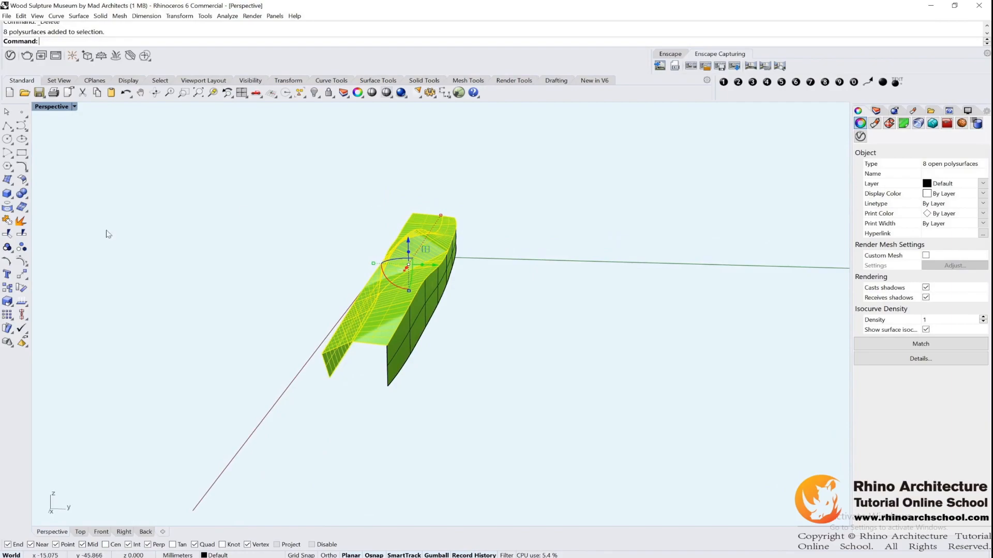
left_click(22, 222)
left_click(516, 318)
Rebuild the exploded surfaces with point counts of 3 in U and 5 in V, deleting the input and retrimming
right_click_drag(516, 318, 455, 269)
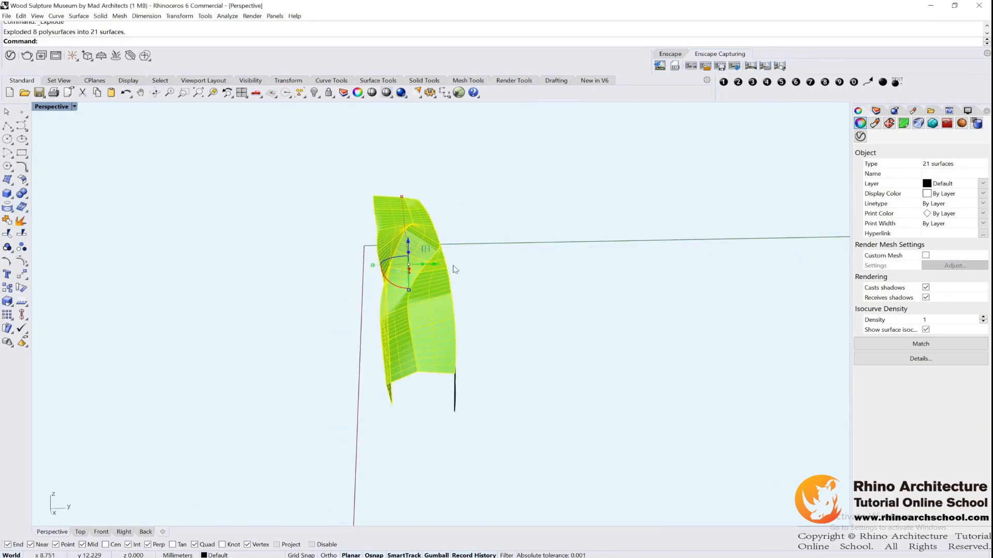
left_click(26, 185)
left_click(80, 211)
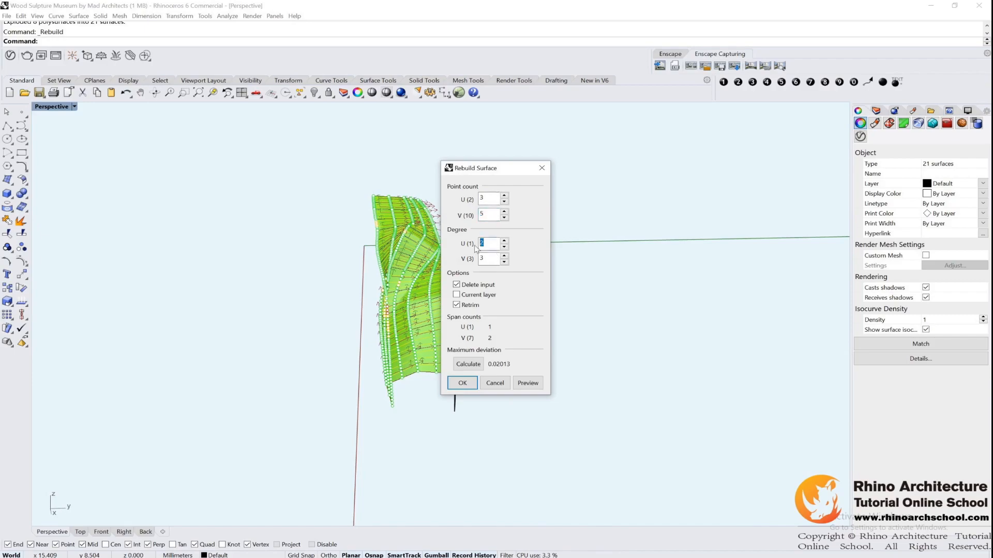
double_click(485, 258)
left_click(461, 383)
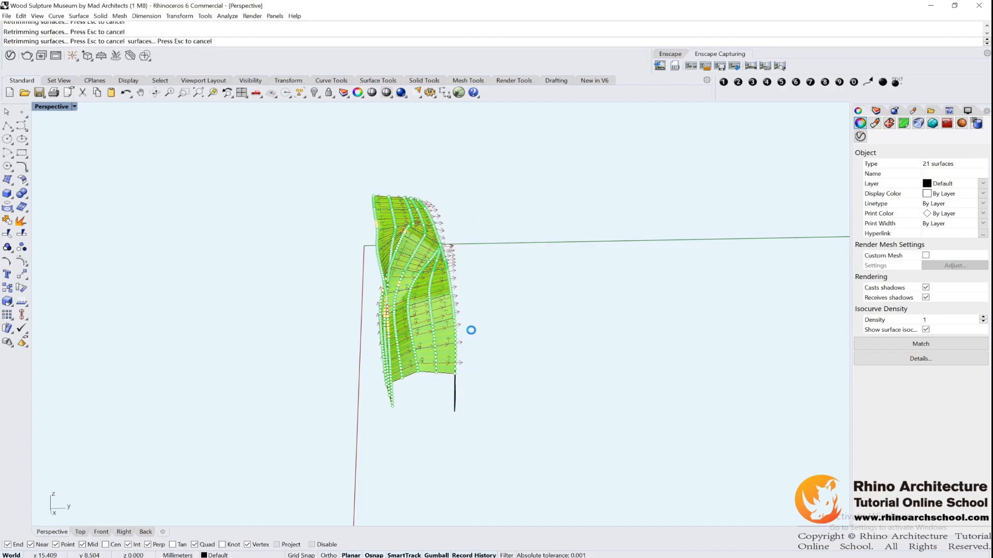
Delete the long vertical side wall surface beneath the roof edge
right_click_drag(470, 334, 578, 322)
key("Escape")
scroll(439, 253, "up", 4)
right_click_drag(426, 251, 559, 227)
scroll(504, 234, "up", 6)
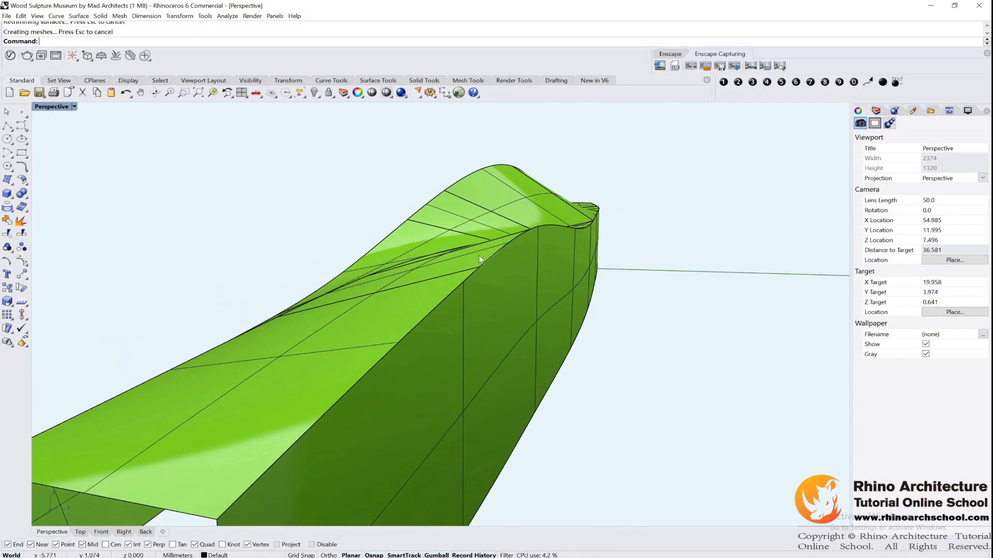
left_click(462, 258)
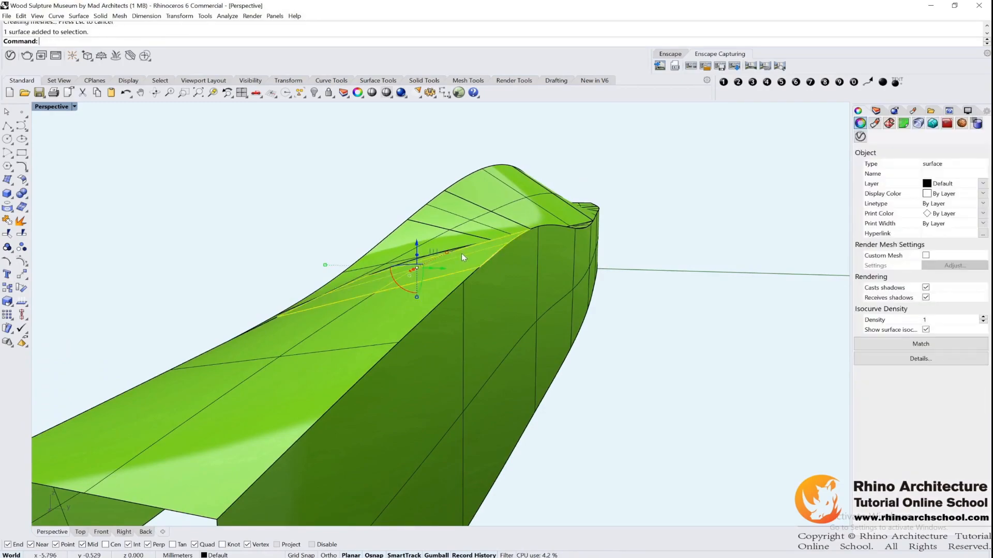
left_click(548, 266)
key("Delete")
Duplicate the outer roof surface edges with DupEdge along the whole side where the wall was removed
scroll(546, 264, "down", 5)
right_click_drag(542, 263, 547, 274)
type("Du")
key("Return")
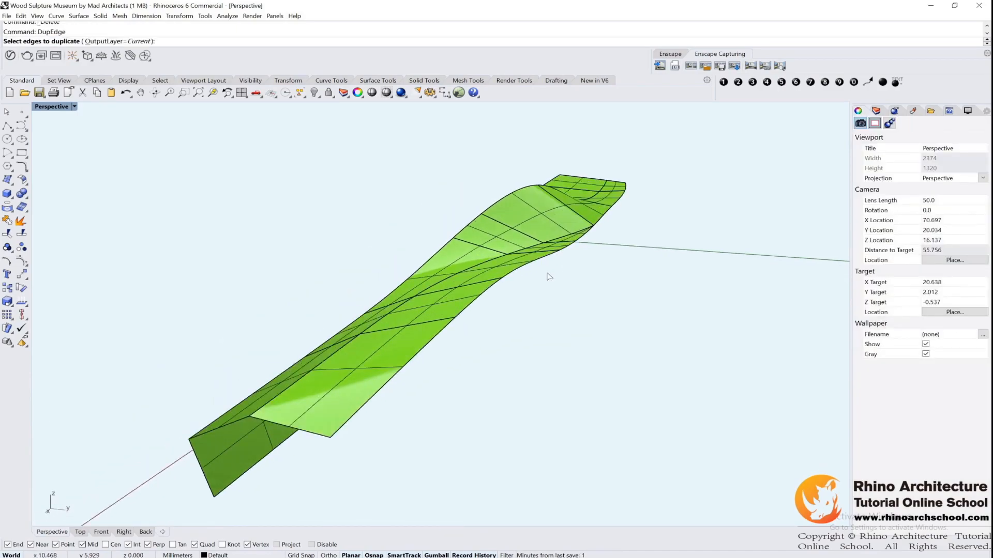
left_click(390, 385)
left_click(472, 319)
right_click_drag(517, 299, 498, 317, "shift")
left_click(533, 282)
right_click_drag(545, 268, 580, 274)
left_click(662, 181)
key("Return")
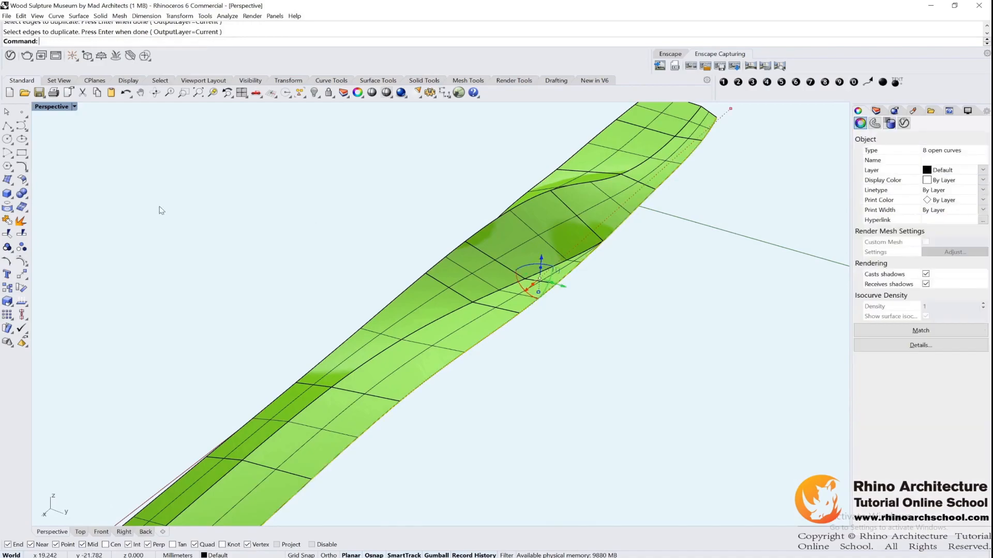
Show the hidden curves and loft the roof edge curve to the ground curve with straight sections, rebuilt with 10 control points
right_click_drag(690, 185, 648, 214)
right_click(314, 92)
left_click(624, 225)
left_click(648, 239)
left_click(639, 235, "shift")
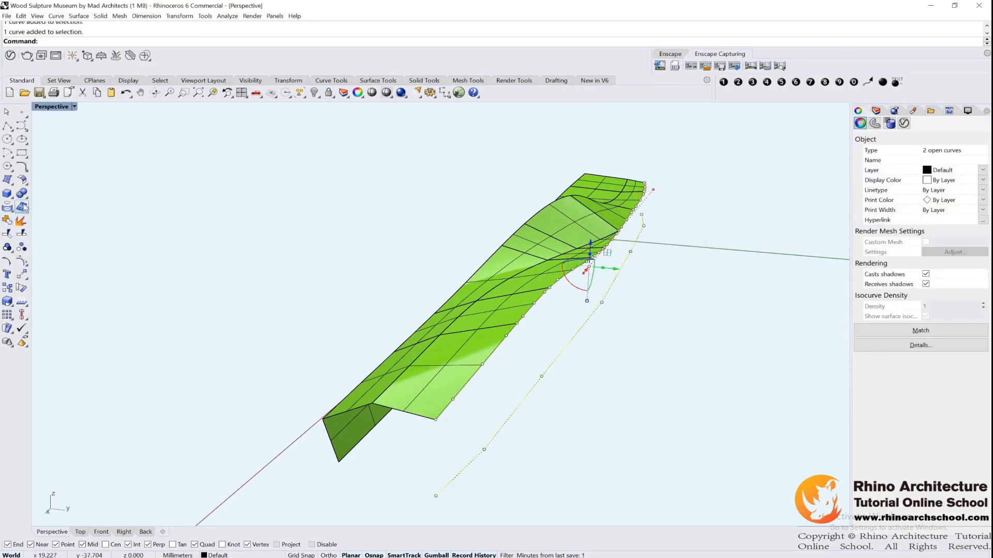
left_click(7, 180)
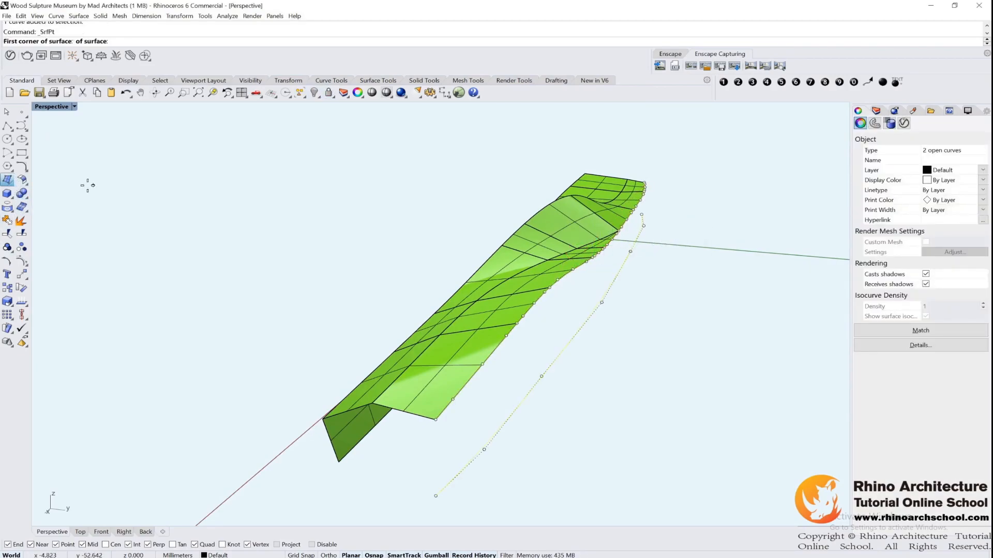
left_click(10, 182)
left_click(65, 184)
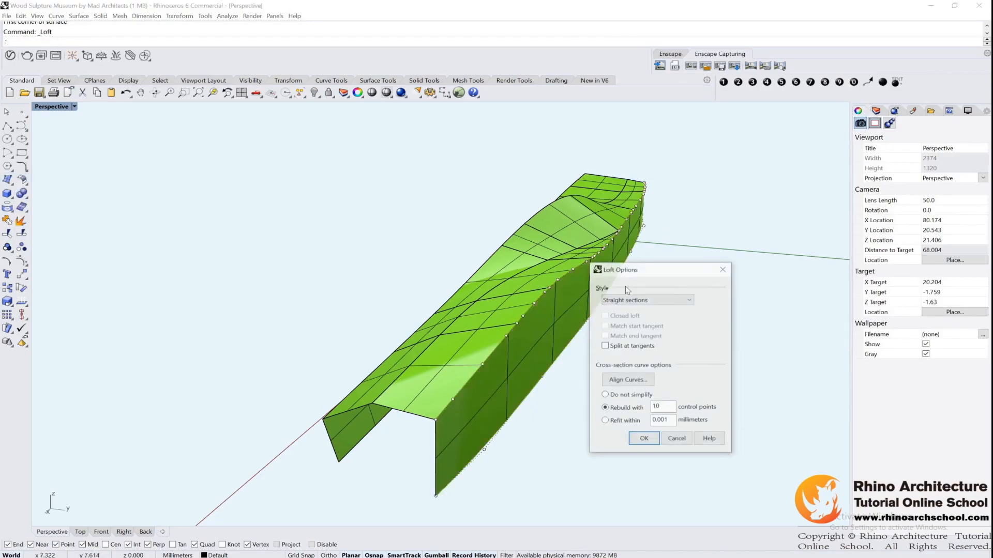
left_click(644, 439)
right_click_drag(631, 354, 618, 310)
Maximize the Top viewport and set its display mode to Shaded, finishing on Ghosted
double_click(58, 108)
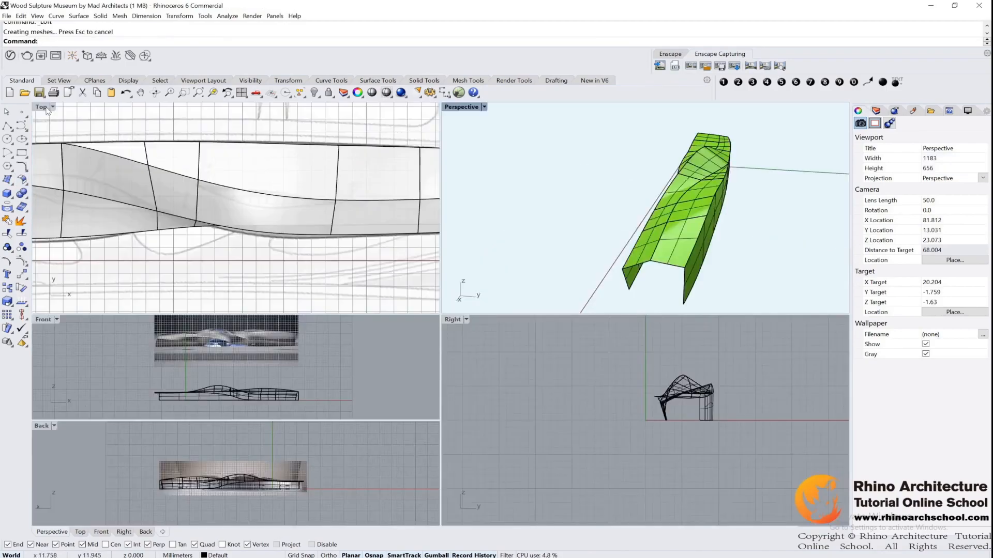
double_click(58, 108)
left_click(52, 106)
left_click(60, 145)
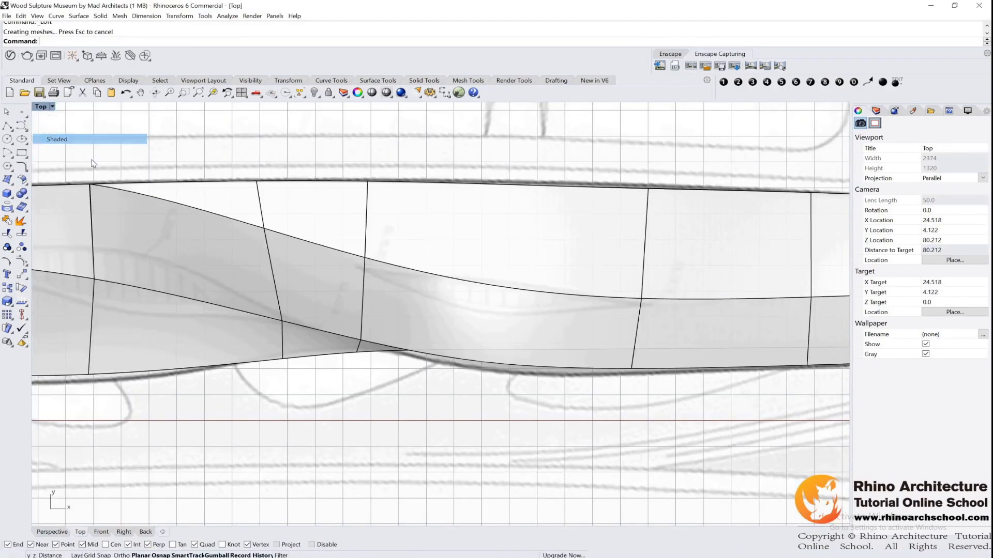
scroll(344, 289, "down", 5)
scroll(493, 290, "down", 2)
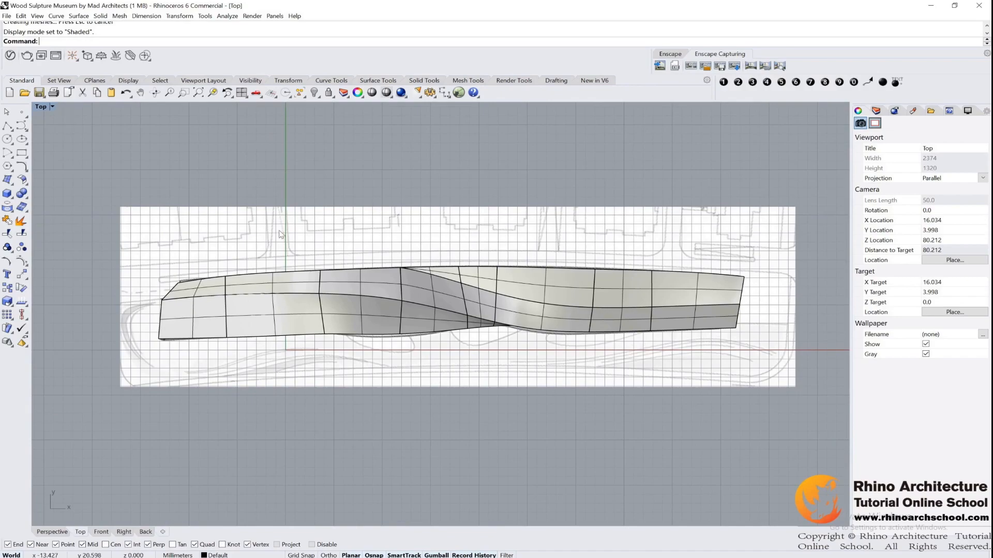
left_click(52, 106)
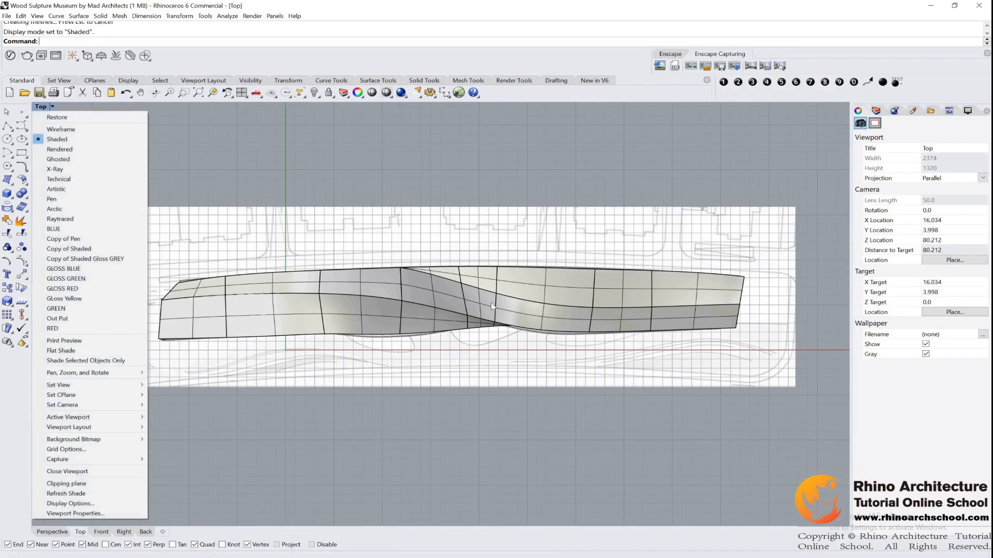
left_click(71, 161)
Turn on control points for the upper roof surface beside the twist and move its lower edge's middle point outward along the skylight outline
scroll(429, 307, "up", 4)
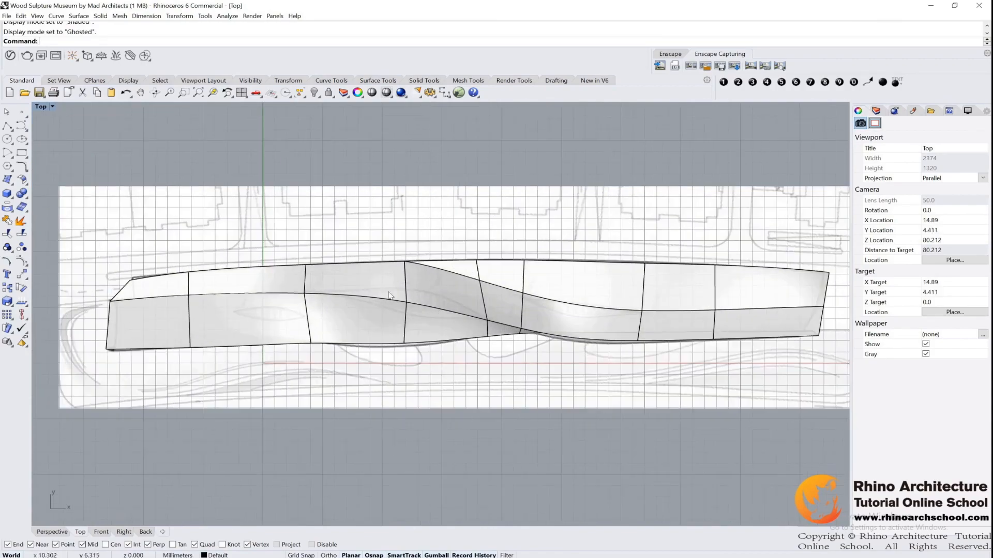
scroll(487, 311, "up", 3)
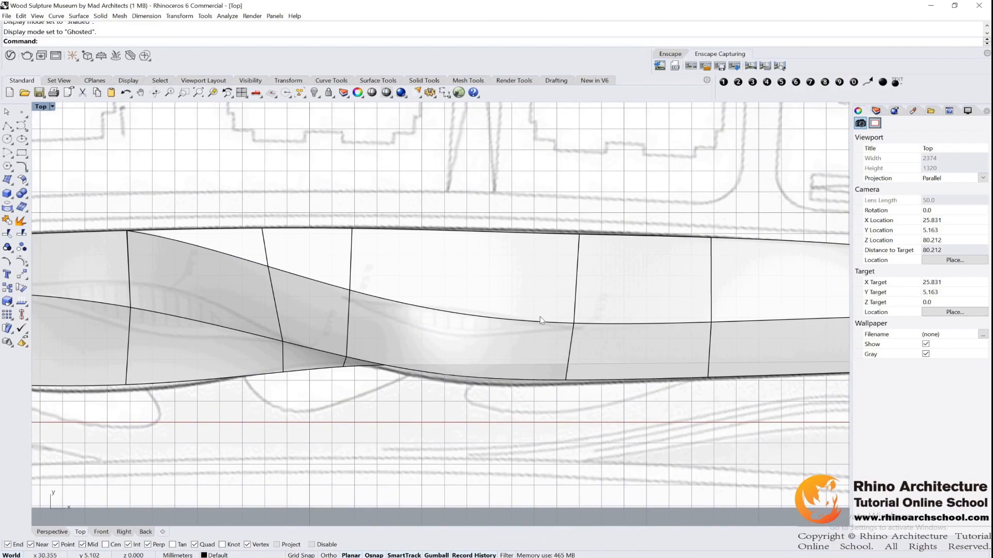
left_click(495, 296)
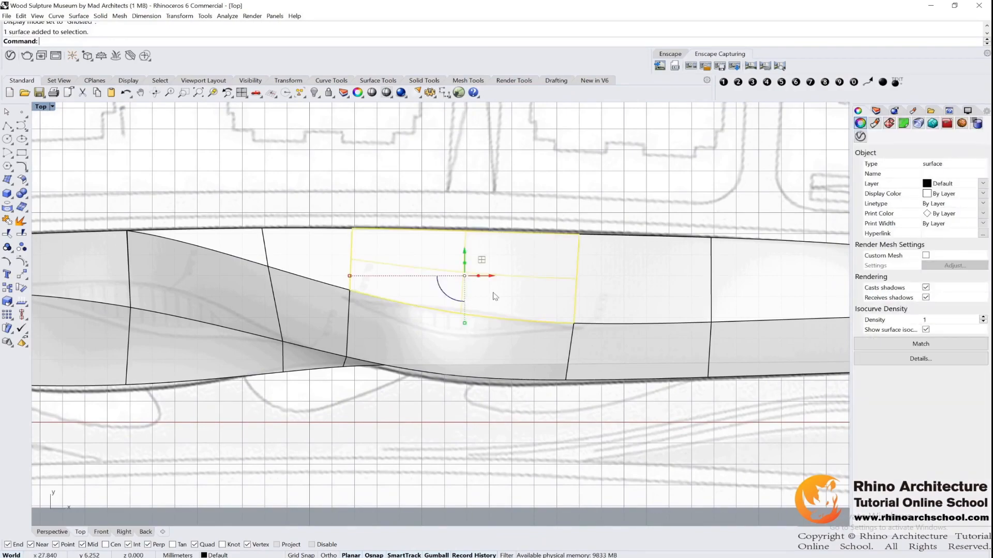
left_click(22, 247)
scroll(350, 305, "up", 2)
left_click(350, 302)
left_click(465, 327)
left_click_drag(467, 309, 474, 292)
Turn on control points for the adjoining lower surface and pull its upper edge's middle point down to open the skylight gap
left_click(465, 358)
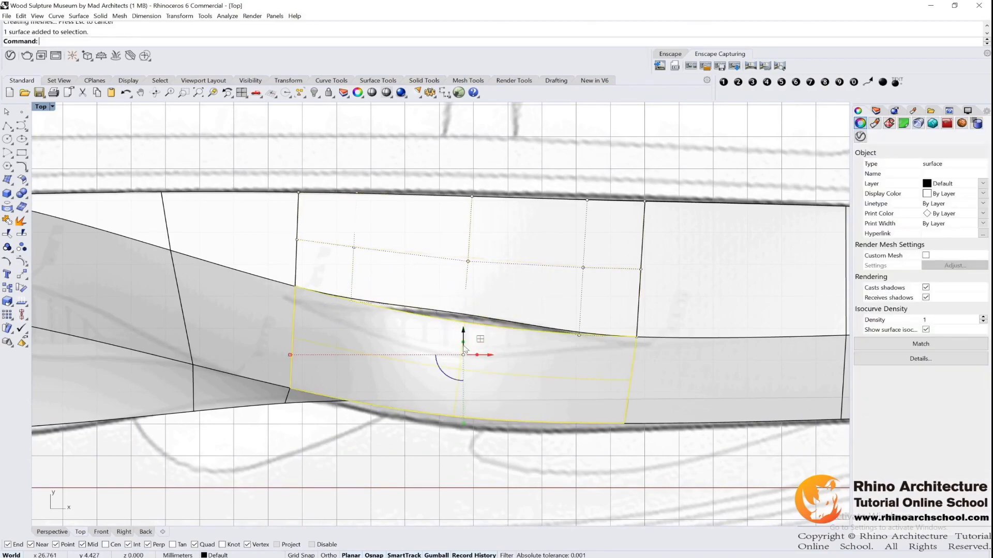
left_click(7, 247)
left_click(464, 326)
left_click_drag(467, 308, 467, 366)
Nudge the control point near the skylight opening's twist-side end slightly down to follow the plan, and turn the control points off
left_click(353, 302)
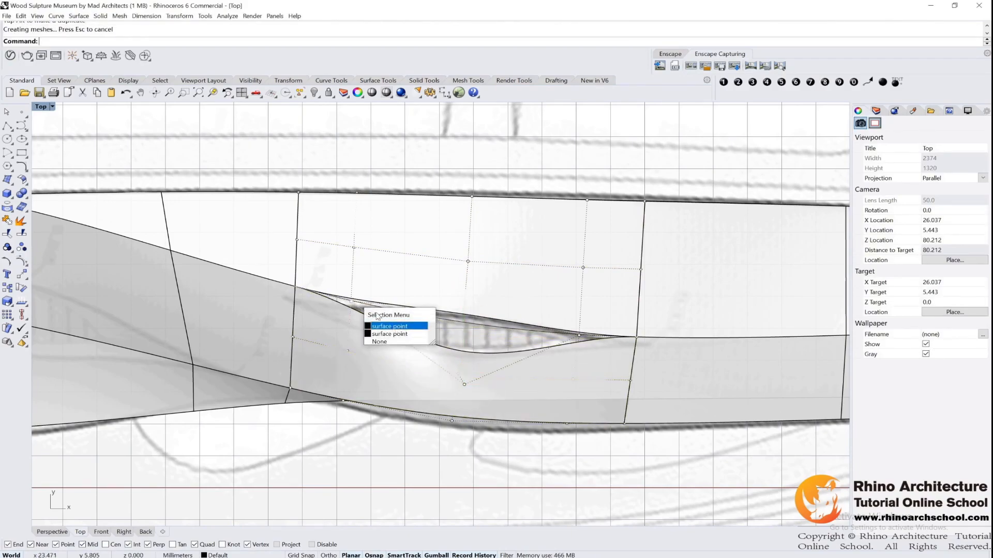
left_click(393, 325)
mouse_move(353, 286)
left_mouse_down()
mouse_move(354, 303)
mouse_move(357, 293)
left_mouse_up()
left_click(388, 325)
left_click(353, 299)
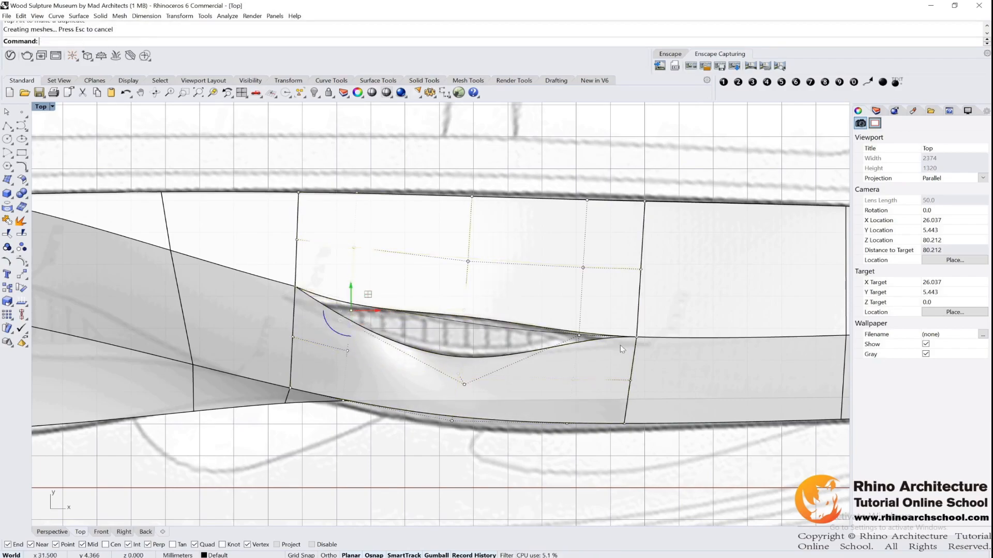
left_click(579, 338)
left_click(610, 380)
scroll(544, 361, "down", 2)
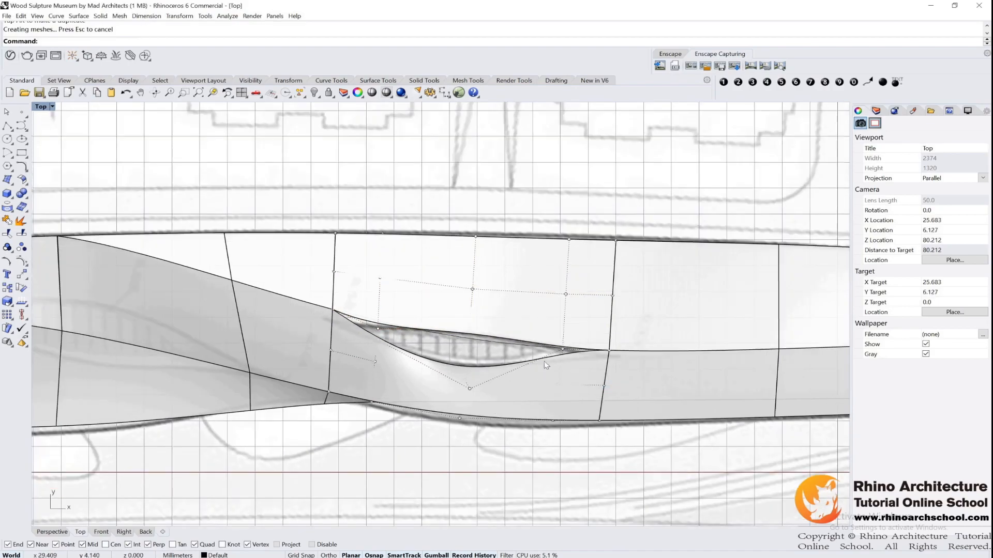
key("Escape")
Select the two adjoining lower roof surfaces on the other side of the twist and turn on their control points
scroll(462, 368, "down", 6)
right_click_drag(450, 356, 671, 357)
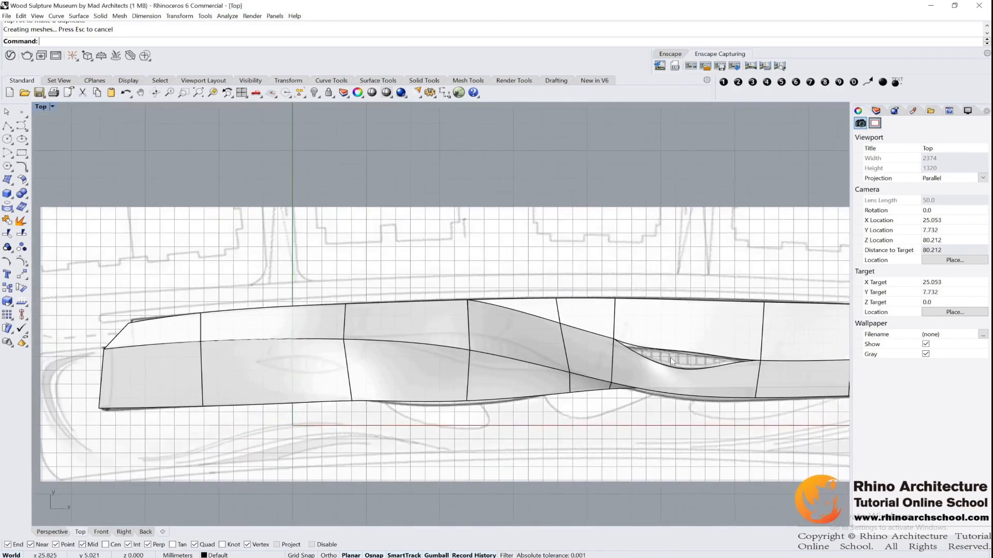
scroll(465, 345, "up", 4)
left_click(525, 389)
left_click(425, 376, "shift")
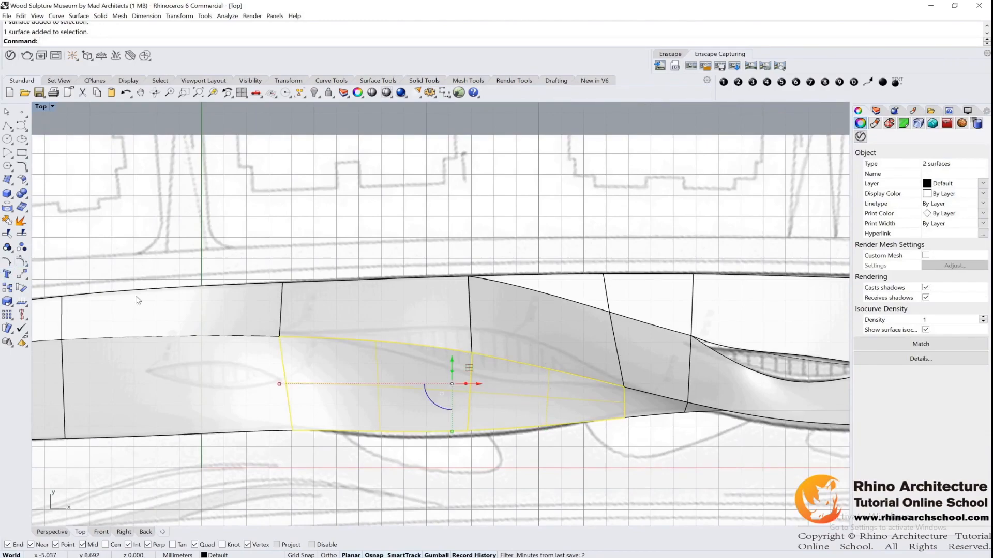
scroll(507, 384, "up", 2)
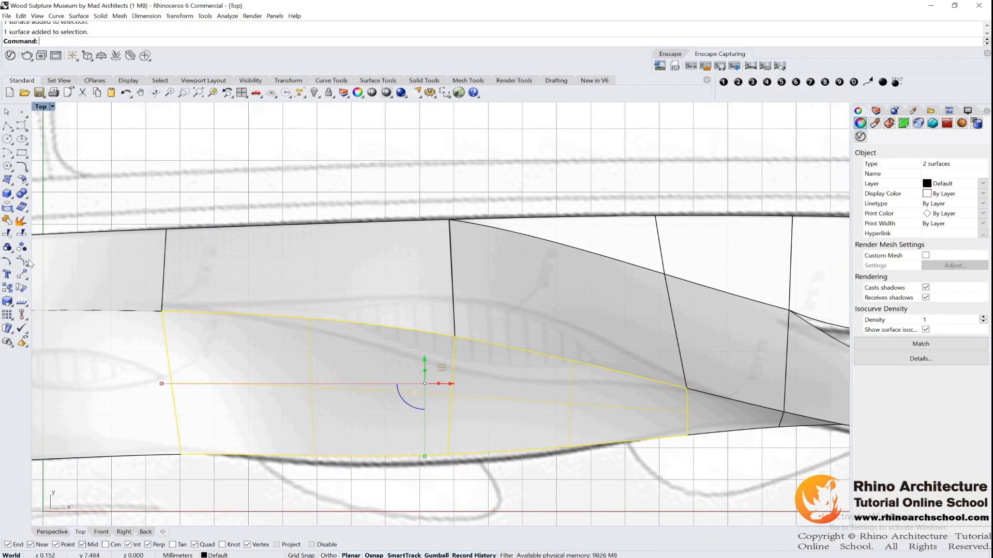
left_click(8, 248)
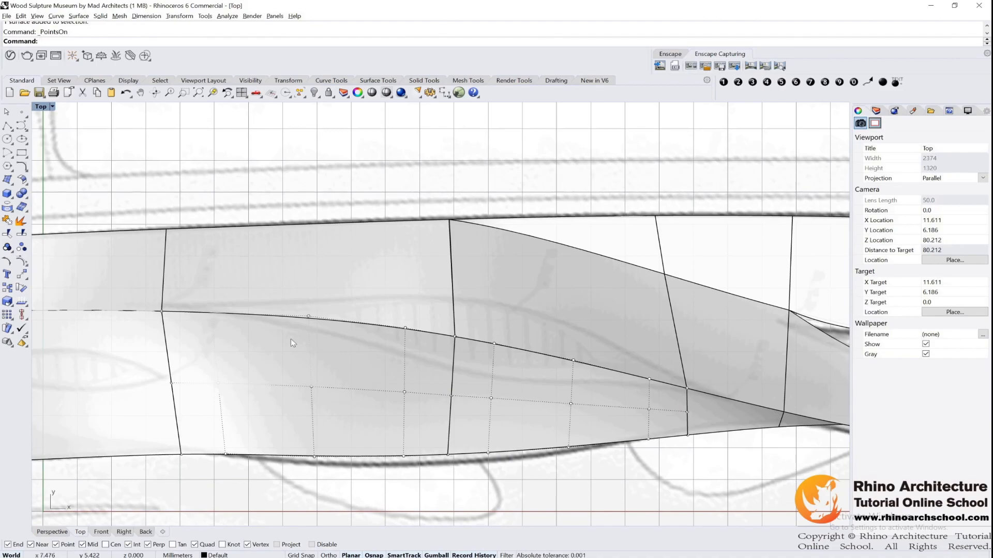
Select the control points along the middle of the two surfaces' shared upper edge and move them slightly down to open a second gap
left_click_drag(336, 321, 584, 309)
left_click_drag(468, 356, 559, 324)
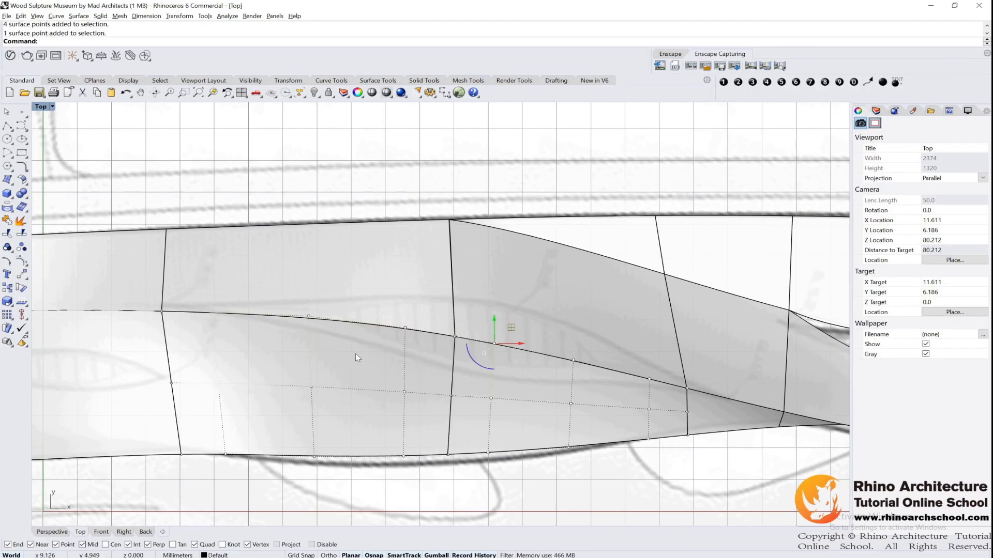
left_click_drag(373, 374, 509, 305)
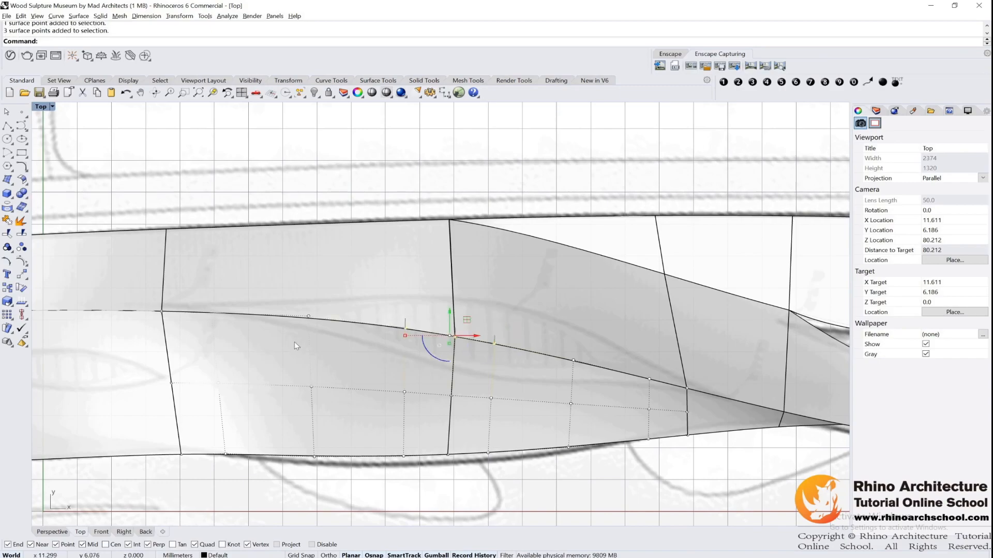
left_click_drag(266, 345, 403, 289)
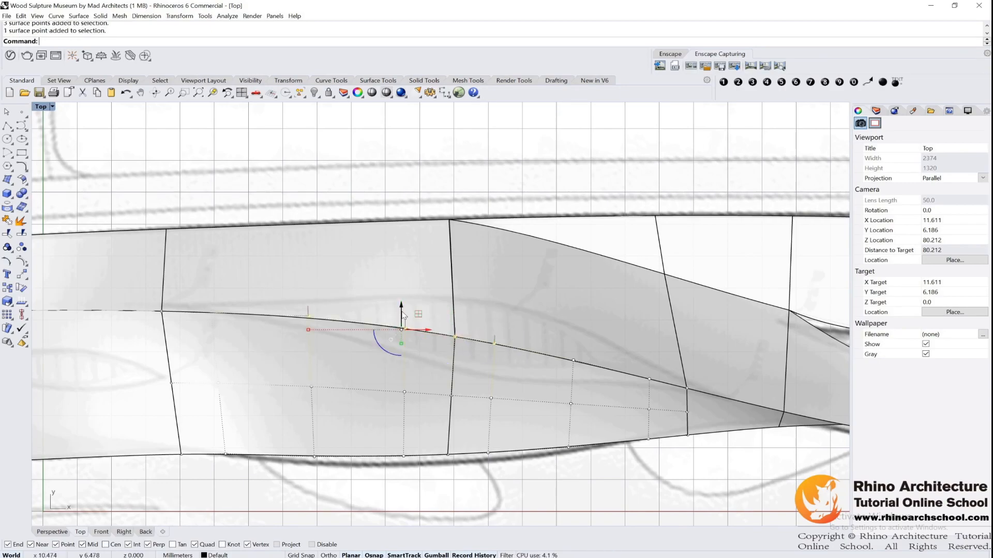
left_click_drag(407, 310, 409, 322)
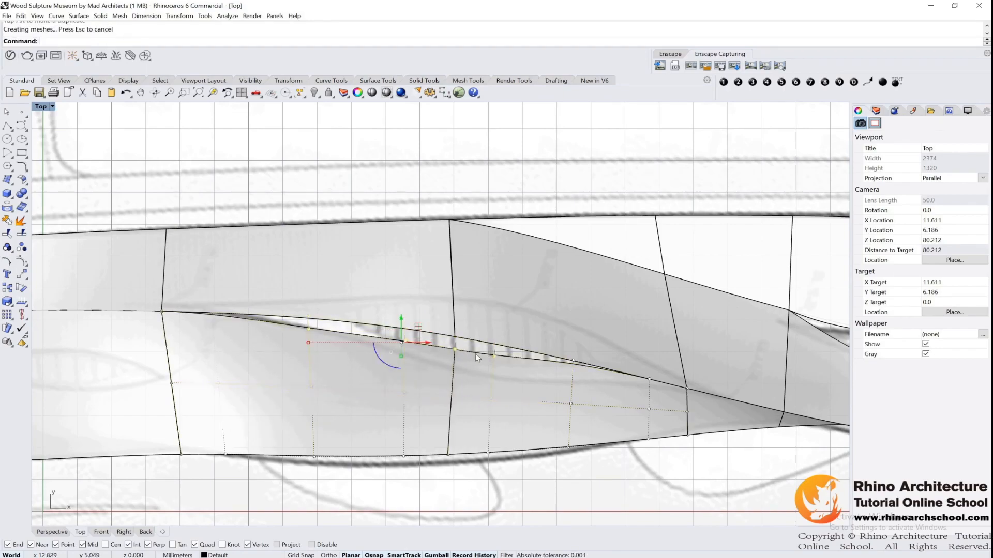
Try repositioning the edge control points around the seam between the two surfaces, undoing each move
left_click(475, 356)
left_click(490, 371)
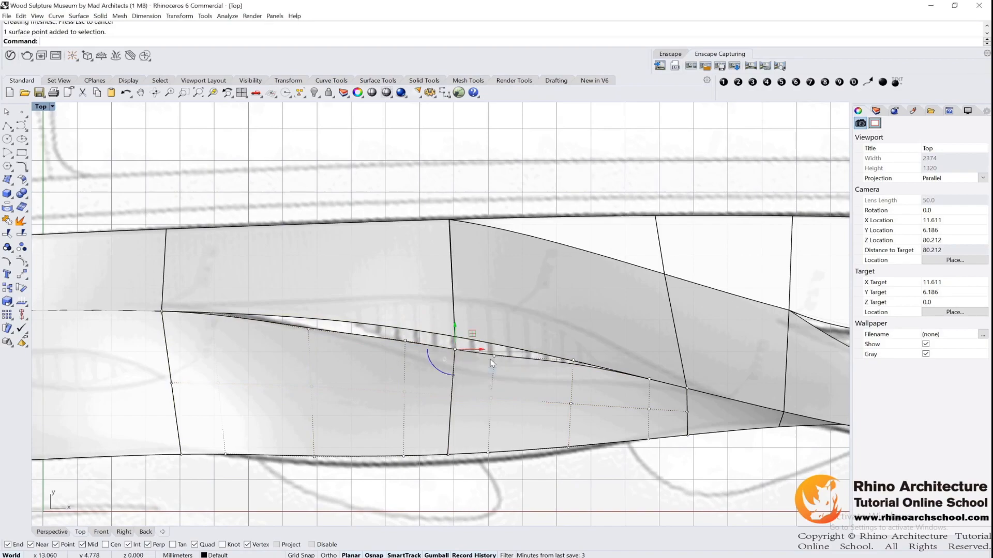
left_click_drag(474, 332, 500, 268)
key("ctrl+z")
left_click(456, 353)
left_click(470, 370)
left_click(494, 355, "shift")
left_click_drag(475, 341, 436, 373)
key("ctrl+z")
scroll(495, 346, "up", 5)
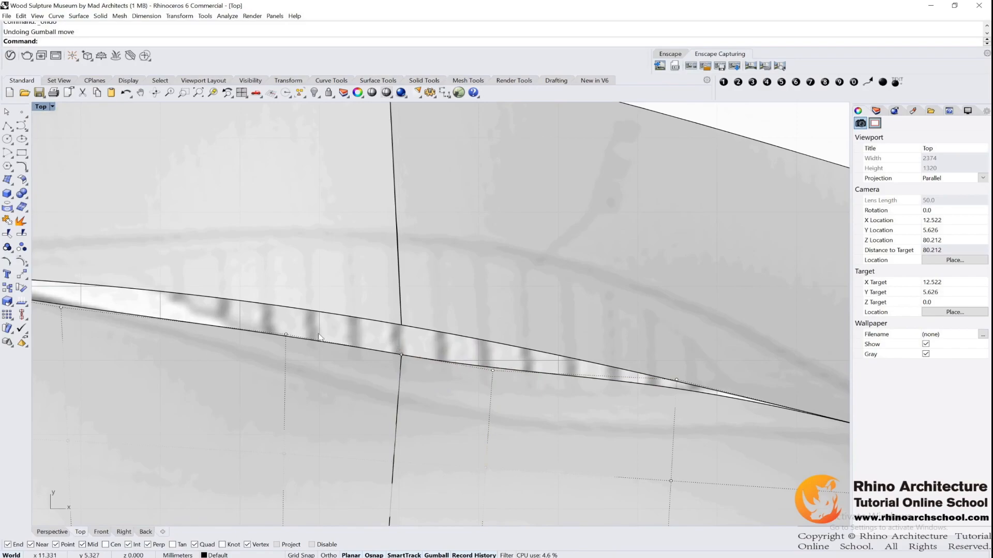
Move the control points around the lower surfaces' seam and the one nearer the gap's end down to the plan's lower skylight edge
left_click_drag(272, 321, 553, 395)
scroll(480, 362, "down", 2)
left_click_drag(419, 336, 422, 360)
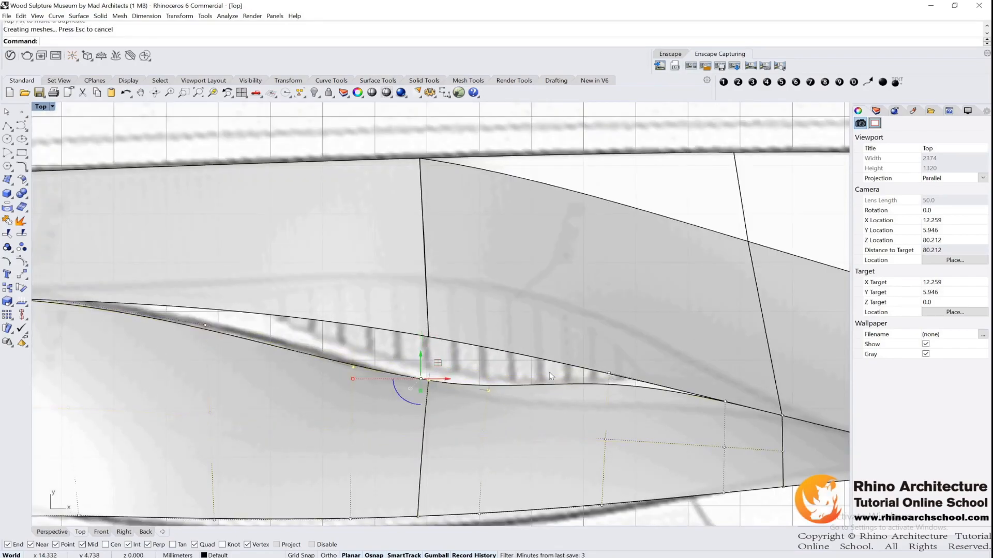
left_click(609, 373)
left_click_drag(615, 350, 614, 384)
scroll(614, 383, "down", 5)
Select the two adjoining upper roof surfaces along the skylight gap and turn on their control points
left_click(569, 347)
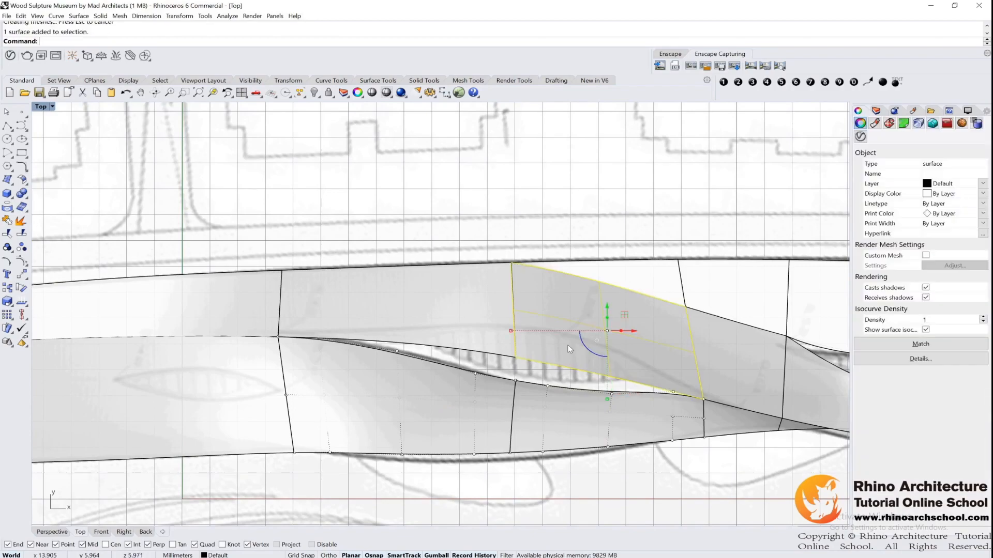
left_click(393, 310, "shift")
left_click(28, 261)
scroll(459, 357, "up", 2)
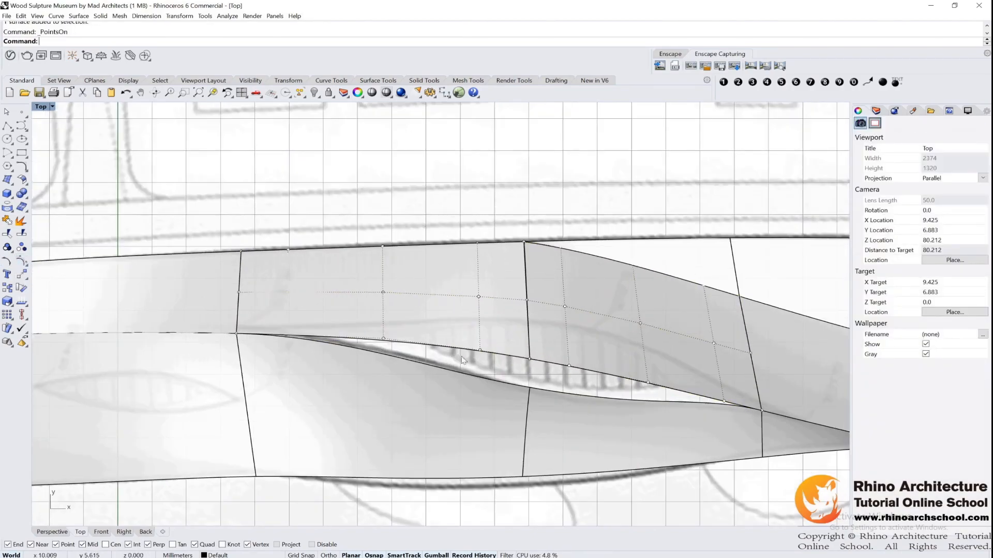
Move the control points around the upper surfaces' seam and the neighbouring one up to the plan's upper skylight edge
left_click_drag(458, 368, 610, 336)
left_click(569, 366)
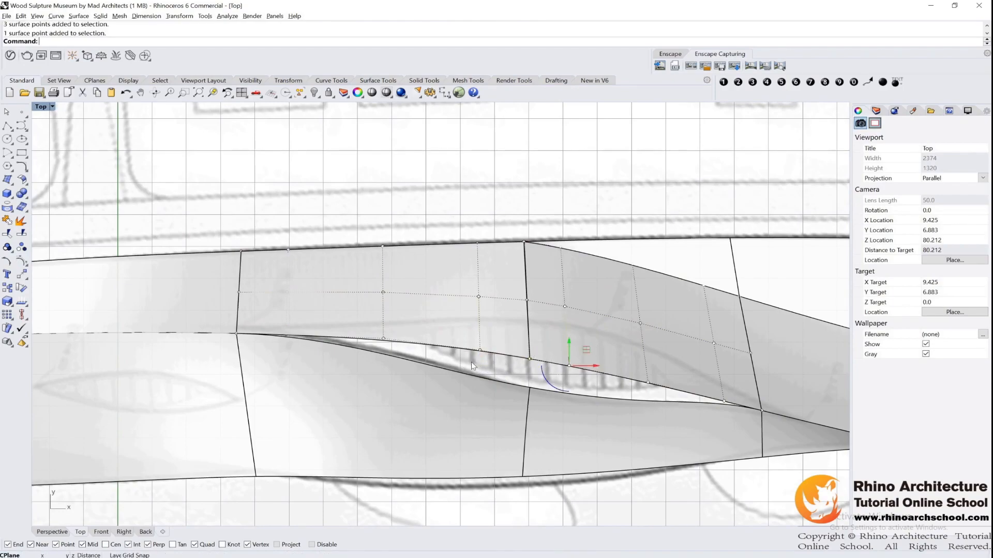
left_click_drag(470, 364, 626, 333)
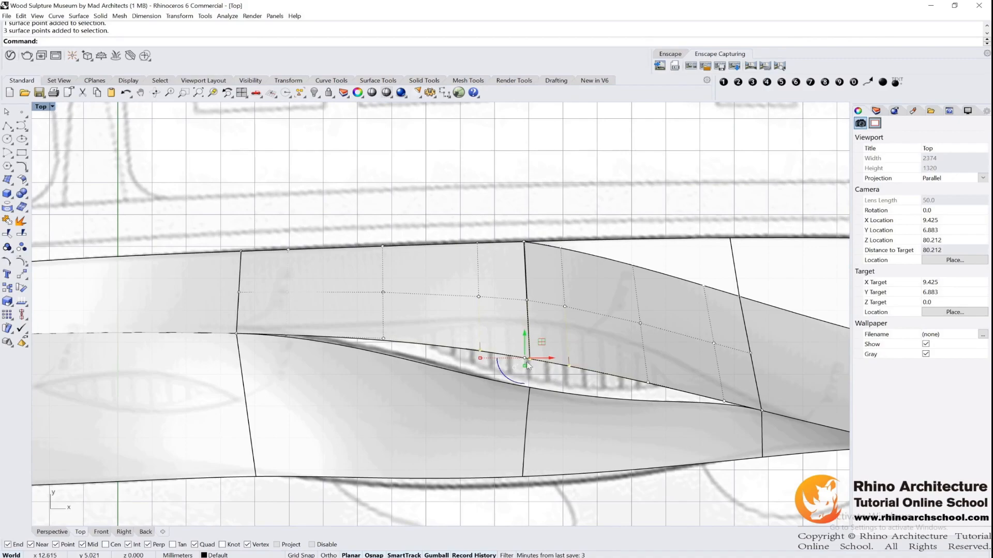
left_click_drag(528, 339, 546, 296)
left_click_drag(633, 401, 685, 313)
scroll(465, 324, "down", 4)
Try splitting the surface over the small skylight along a V-direction isocurve with Shrink=No, and undo the split
right_click_drag(384, 271, 640, 289)
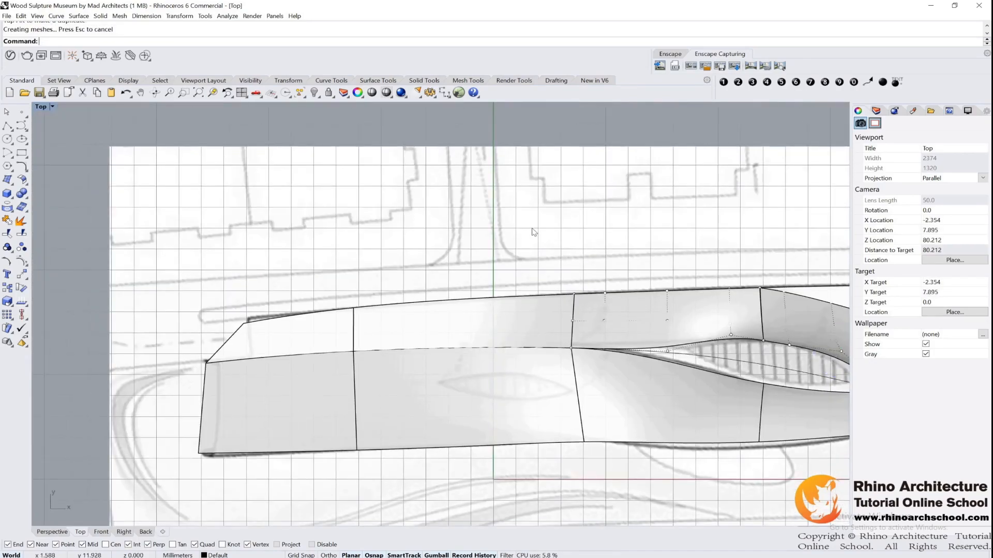
left_click(515, 406)
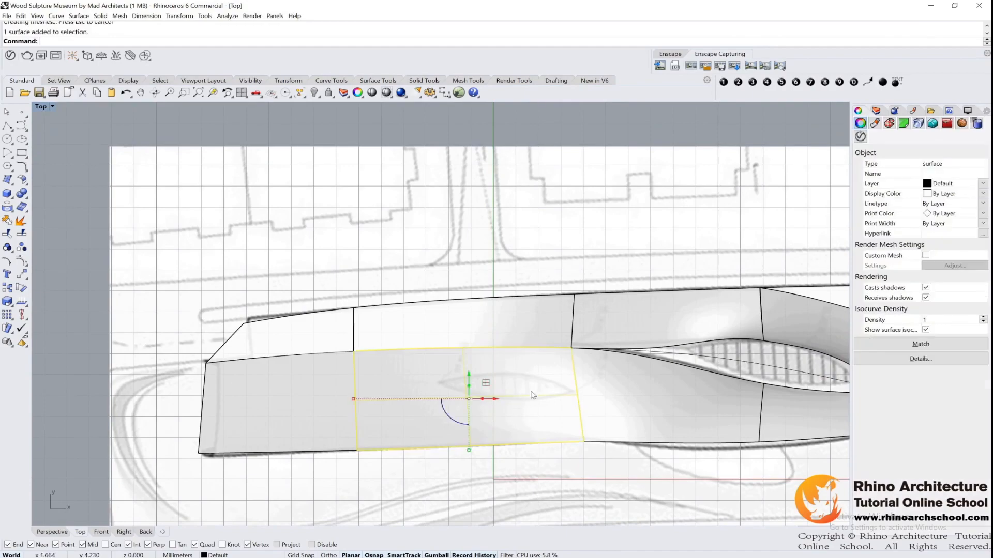
right_click(22, 236)
scroll(511, 393, "up", 5)
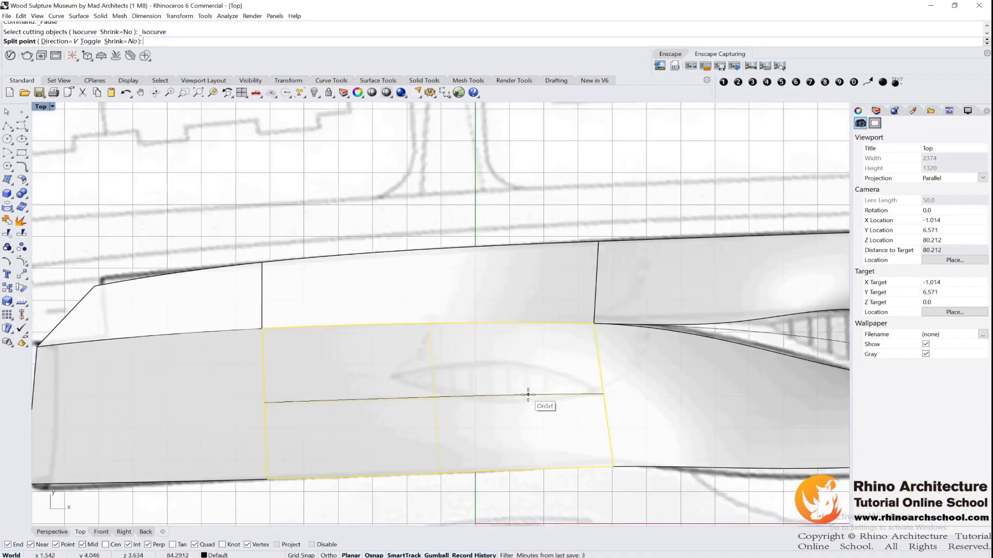
left_click(557, 391)
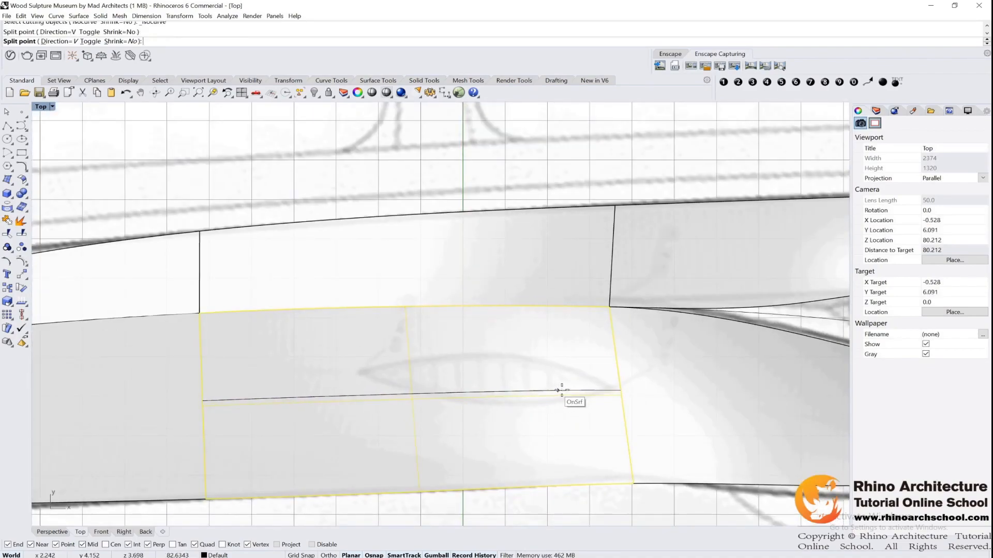
key("Return")
left_click(521, 350)
scroll(517, 347, "down", 3)
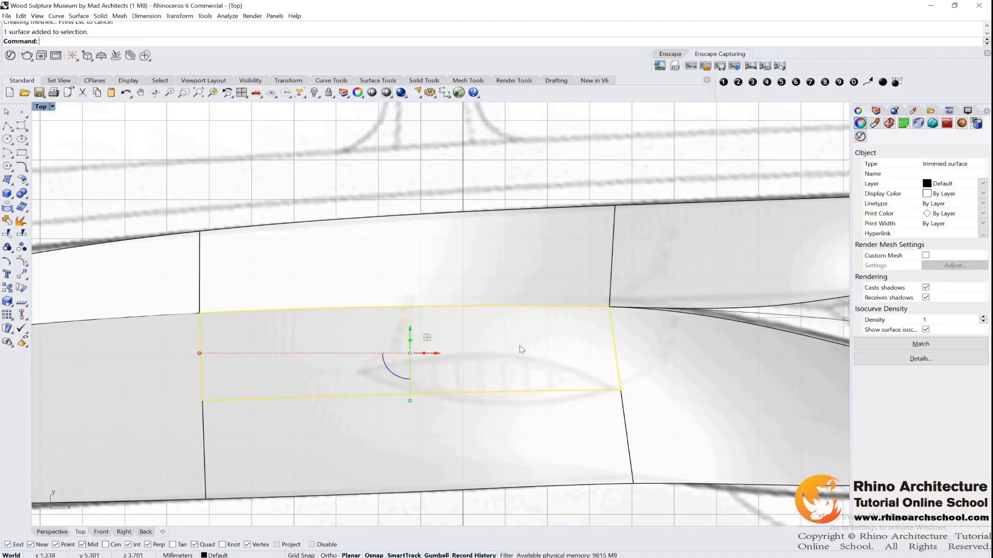
right_click_drag(524, 432, 546, 418)
left_click(516, 397)
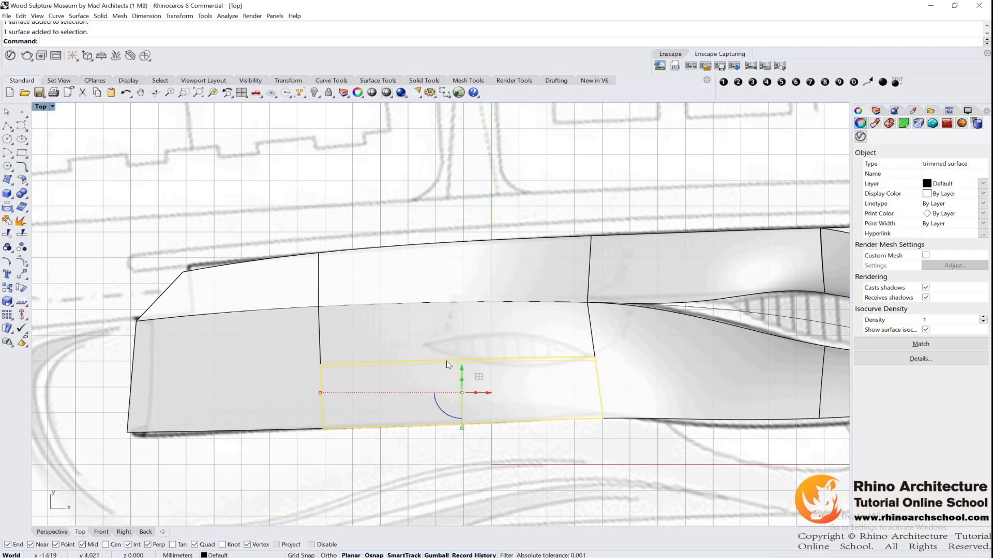
key("ctrl+z")
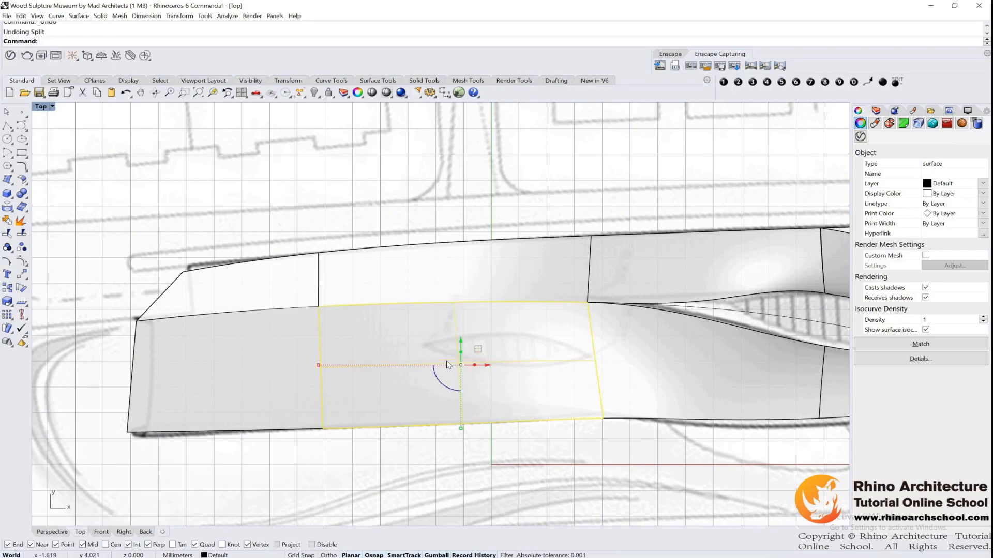
Split the surface over the small skylight along a V-direction isocurve through its end point, with Shrink set to Yes
right_click(23, 235)
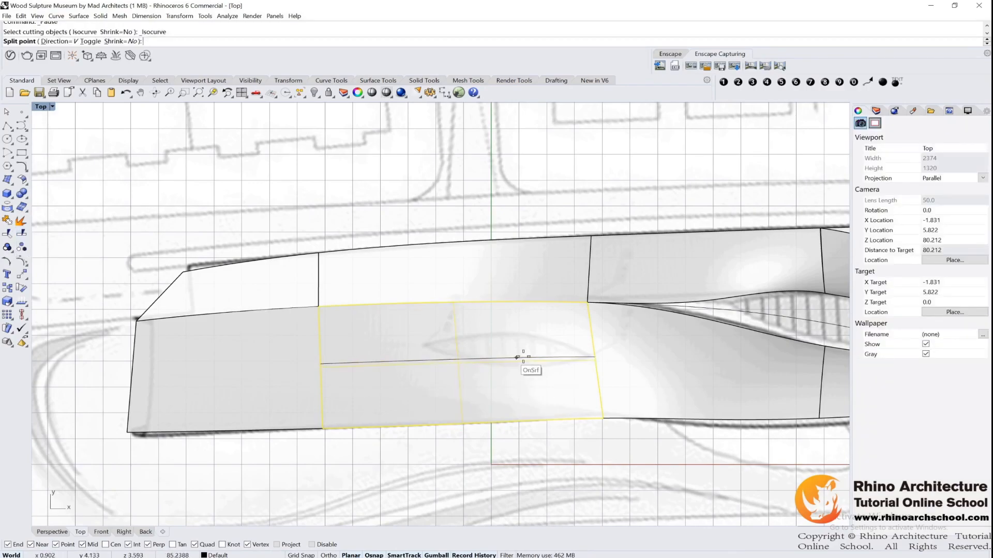
left_click(566, 358)
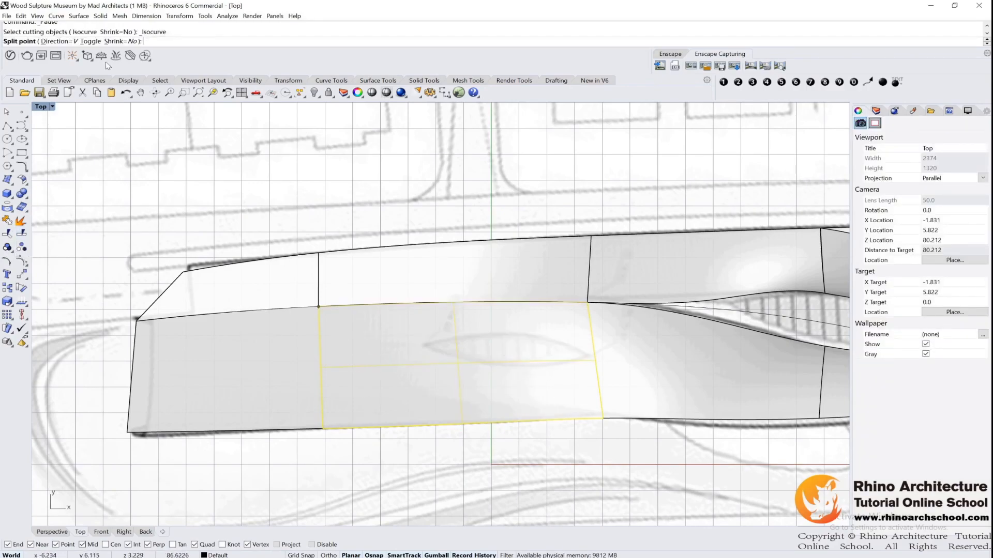
left_click(130, 41)
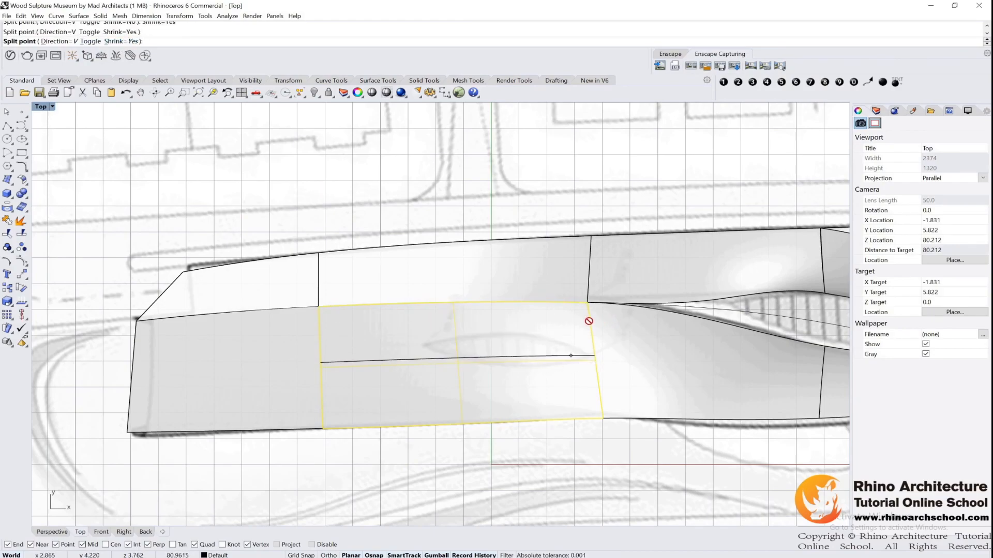
left_click(514, 339)
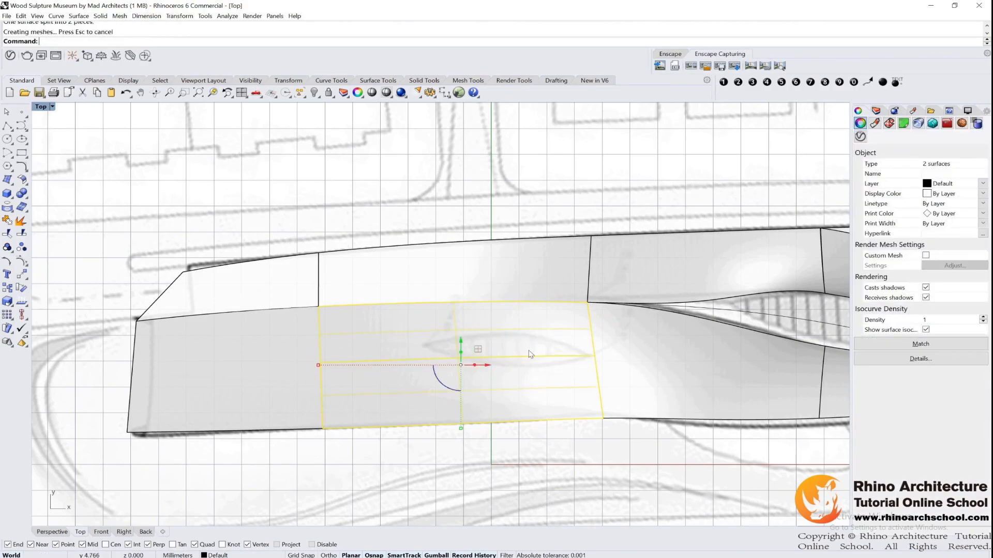
Turn on the lower split surface's control points and move its shared-edge point near the skylight down to the plan's lower curve
left_click(529, 370)
key("F10")
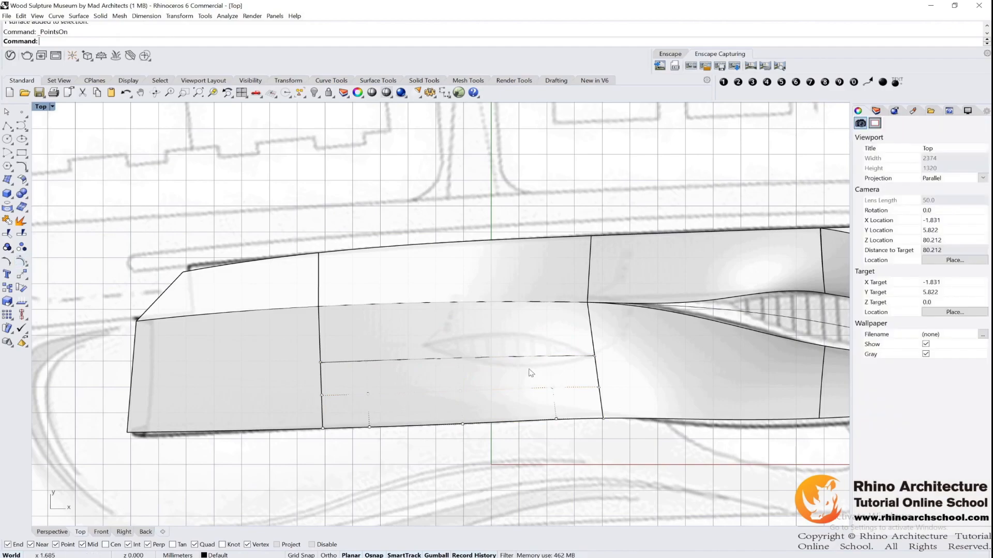
scroll(529, 372, "up", 2)
left_click(503, 376)
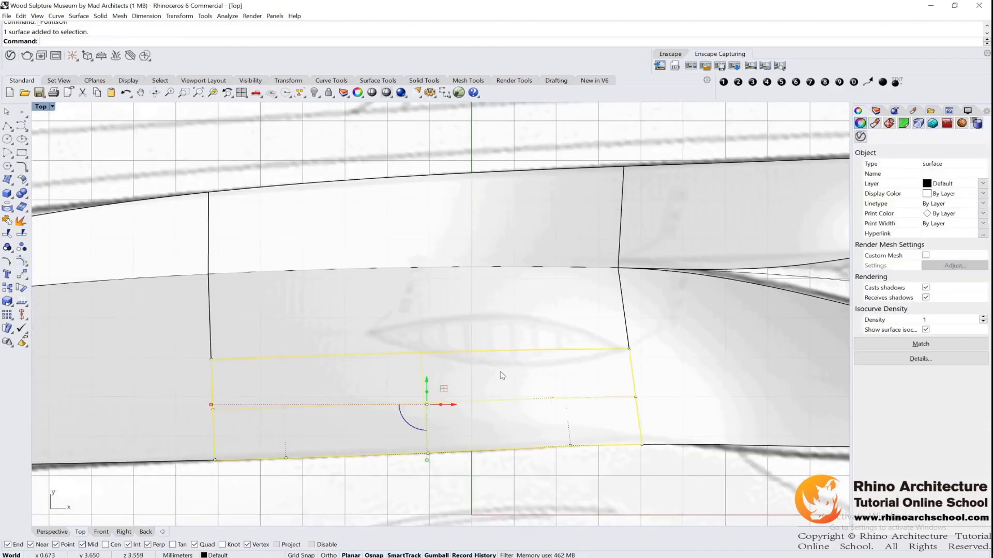
left_click(21, 263)
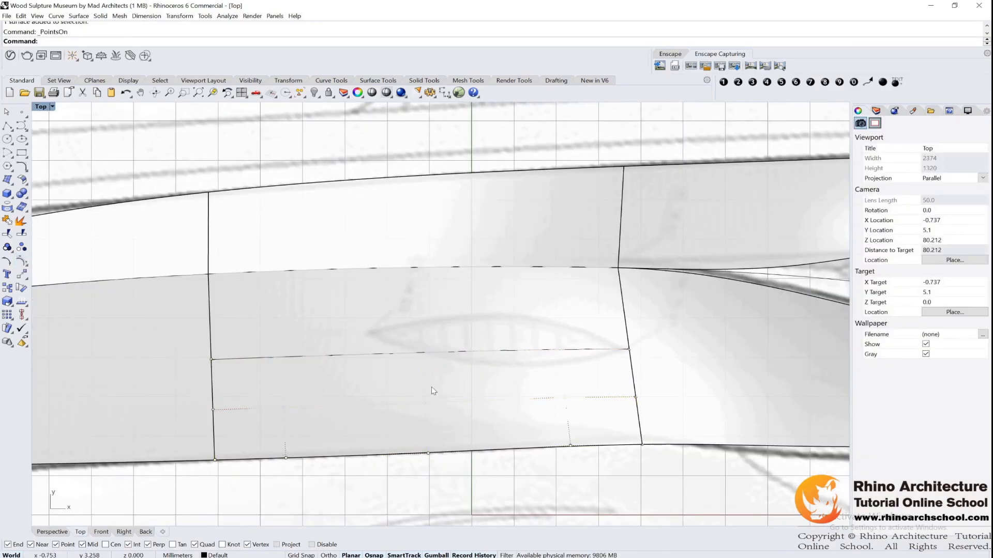
left_click(561, 350)
left_click_drag(562, 353, 562, 374)
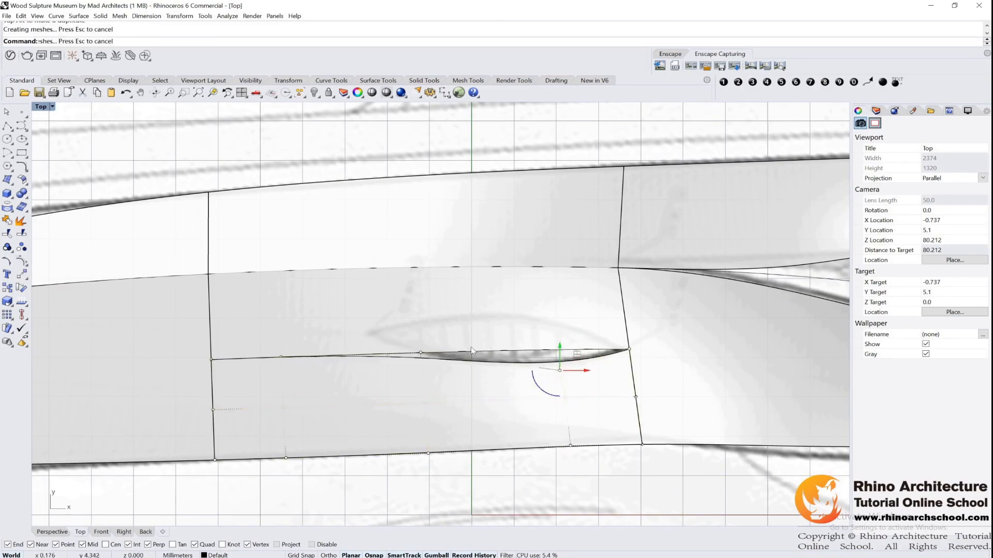
Turn off the lower split surface's control points and turn on those of the upper split surface
left_click(496, 342)
key("Escape")
key("Escape")
left_click(472, 299)
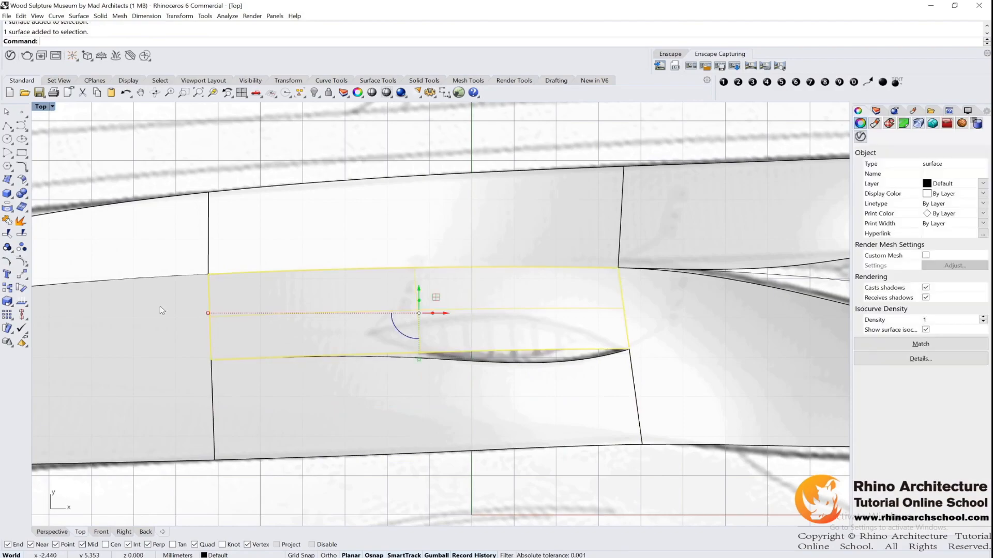
left_click(21, 262)
left_click_drag(543, 361, 565, 314)
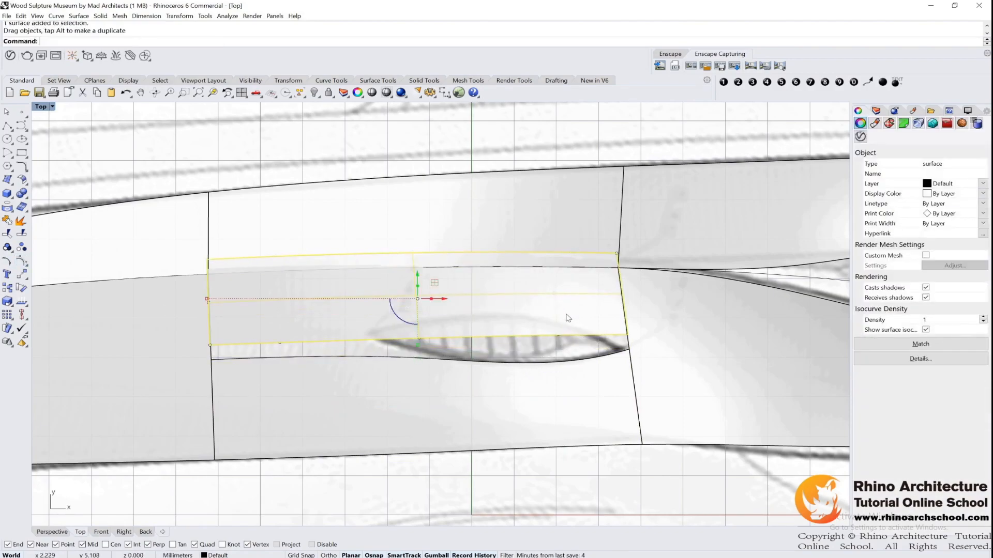
key("ctrl+z")
key("Escape")
Move two control points on the upper split surface's shared edge up to follow the plan's upper skylight curve
left_click_drag(541, 359, 561, 289)
scroll(422, 353, "up", 6)
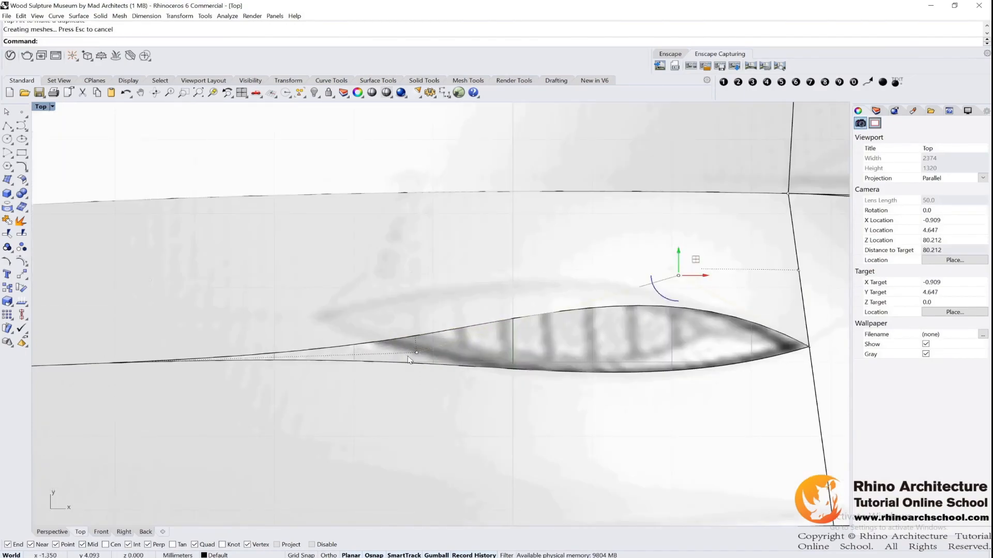
left_click(417, 353)
left_click_drag(418, 302, 422, 228)
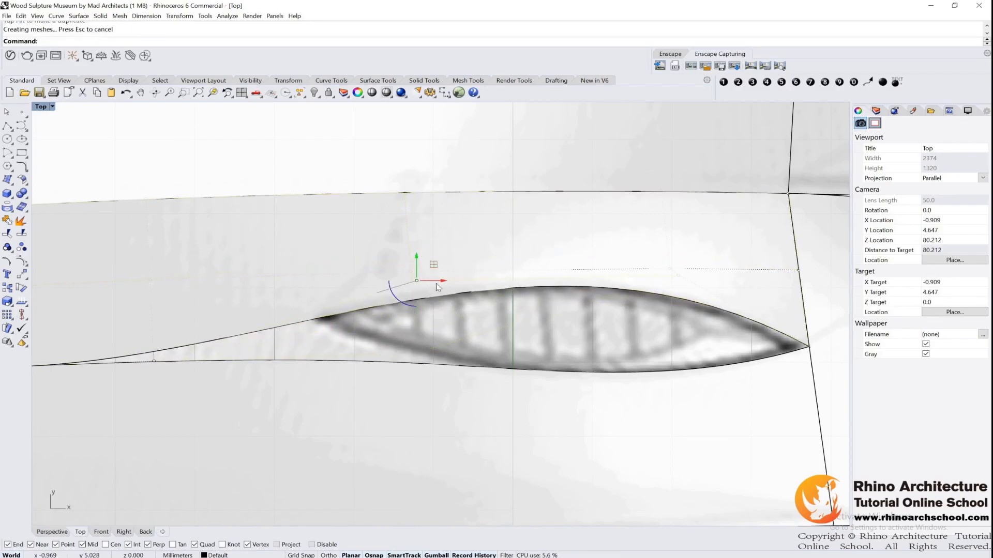
Turn on the lower split surface's control points and nudge its shared edge's middle point slightly up
left_click(467, 371)
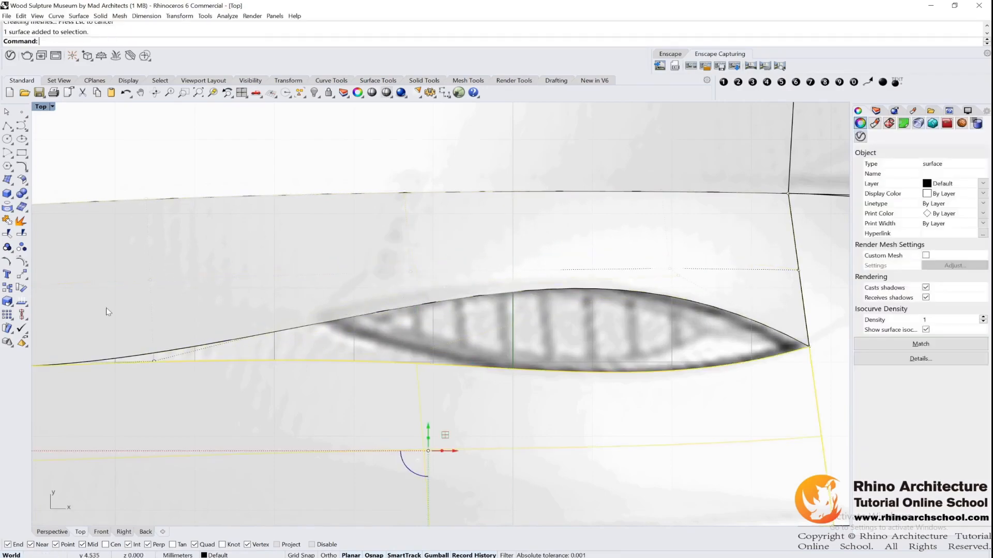
left_click(23, 263)
left_click(416, 353)
left_click_drag(418, 333, 421, 324)
scroll(434, 317, "down", 6)
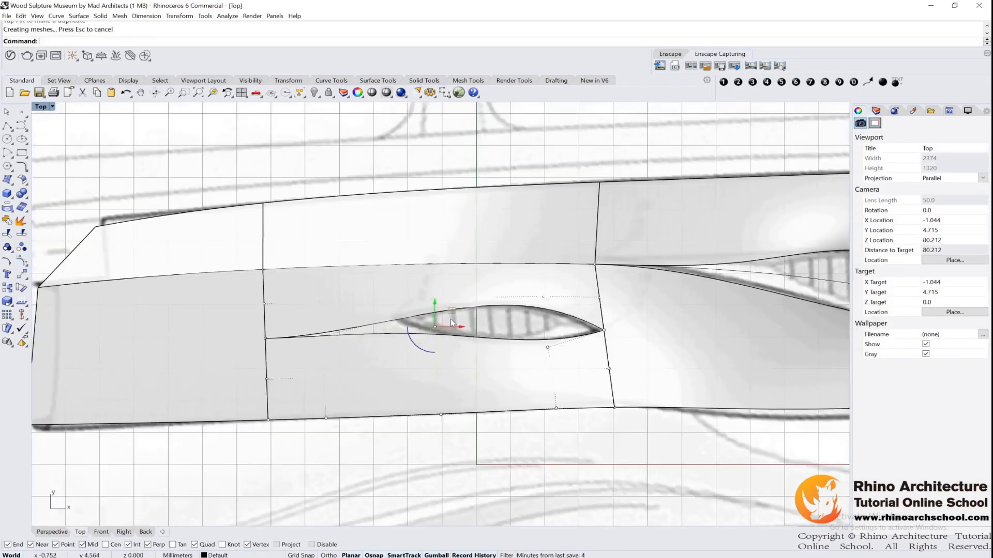
Restore the four-viewport layout and examine the shell and its skylight openings from several angles in the Perspective view
double_click(42, 107)
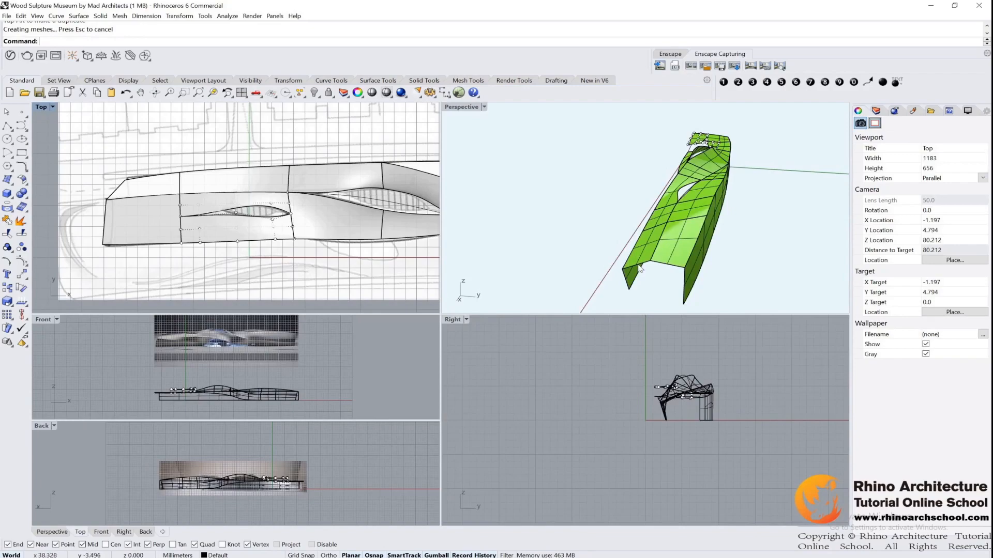
mouse_move(676, 227)
right_mouse_down()
mouse_move(666, 206)
mouse_move(649, 221)
mouse_move(683, 219)
right_mouse_up()
left_click(646, 223)
type("Move")
key("Return")
key("Escape")
mouse_move(646, 248)
right_mouse_down()
mouse_move(583, 241)
mouse_move(672, 224)
mouse_move(809, 238)
mouse_move(715, 206)
right_mouse_up()
key("Escape")
mouse_move(735, 258)
right_mouse_down()
mouse_move(759, 258)
mouse_move(750, 251)
right_mouse_up()
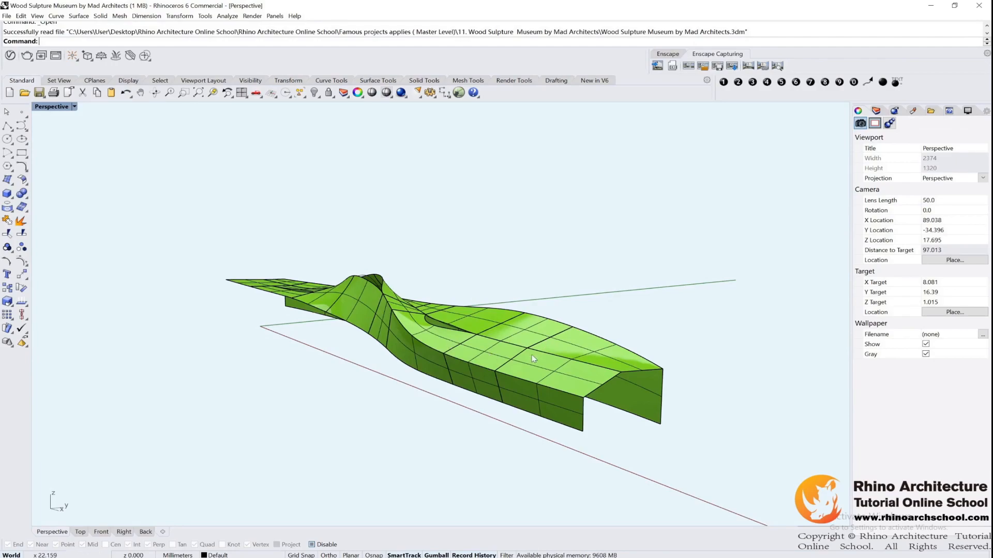
right_click_drag(387, 392, 475, 393)
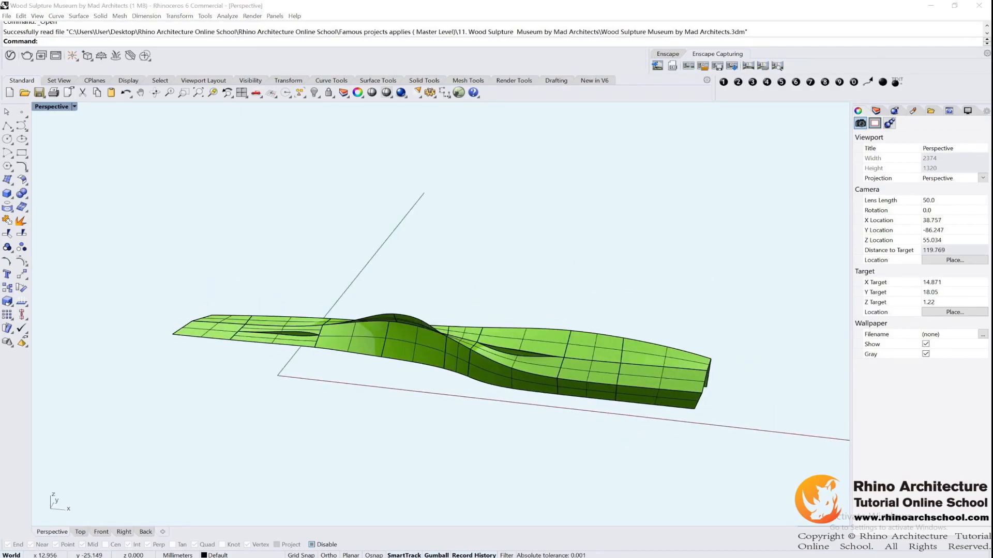
Switch to the reference photo 0.1.jpg, compare the museum's form with the model, and minimize the photo
key("alt+Tab")
left_click_drag(411, 75, 450, 51)
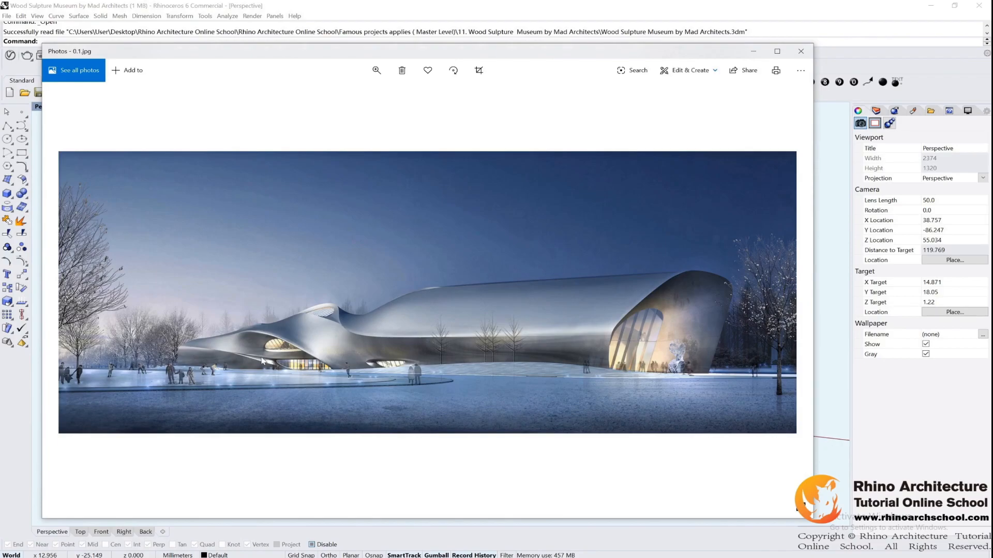
left_click(753, 51)
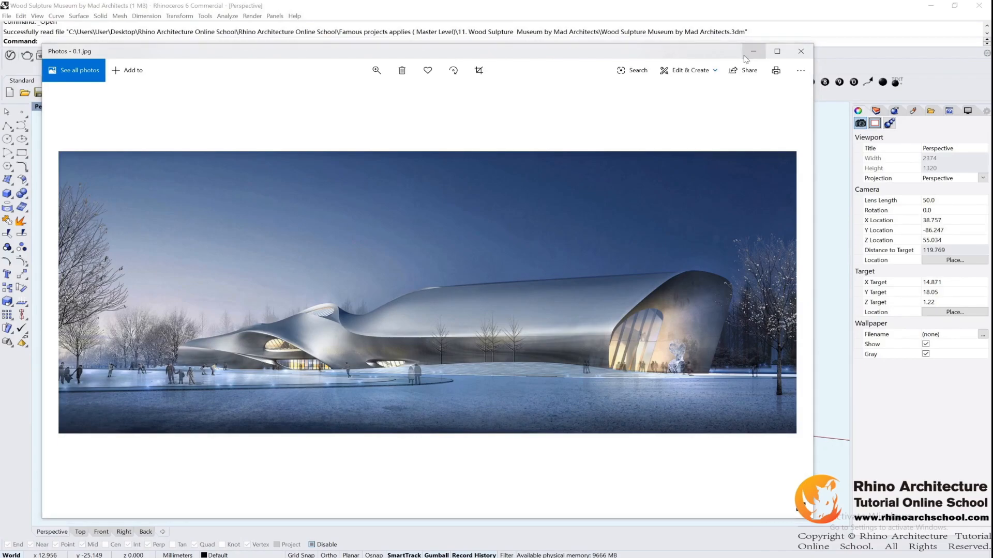
Set the Perspective view's display mode to GLOSS BLUE and return to the four-viewport layout
right_click_drag(519, 312, 498, 309)
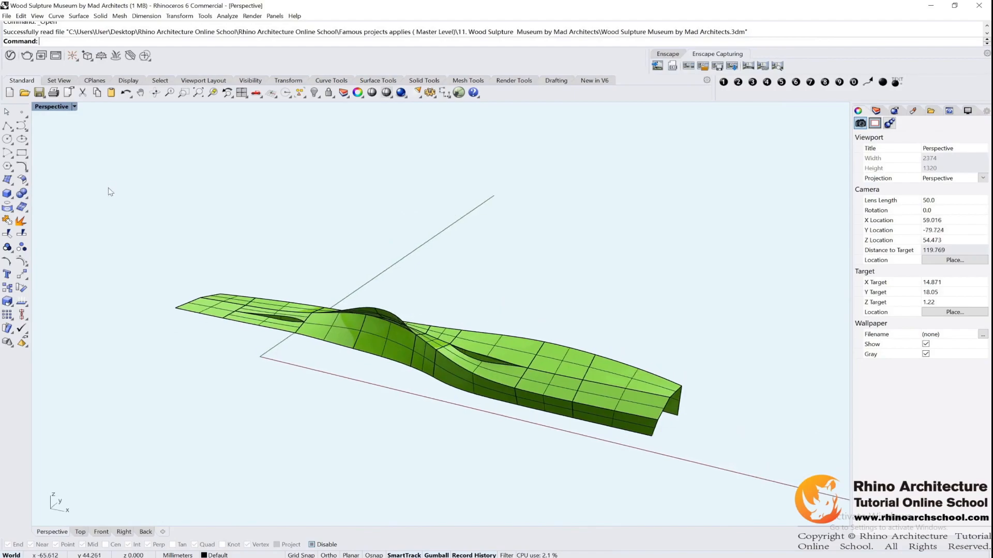
left_click(74, 106)
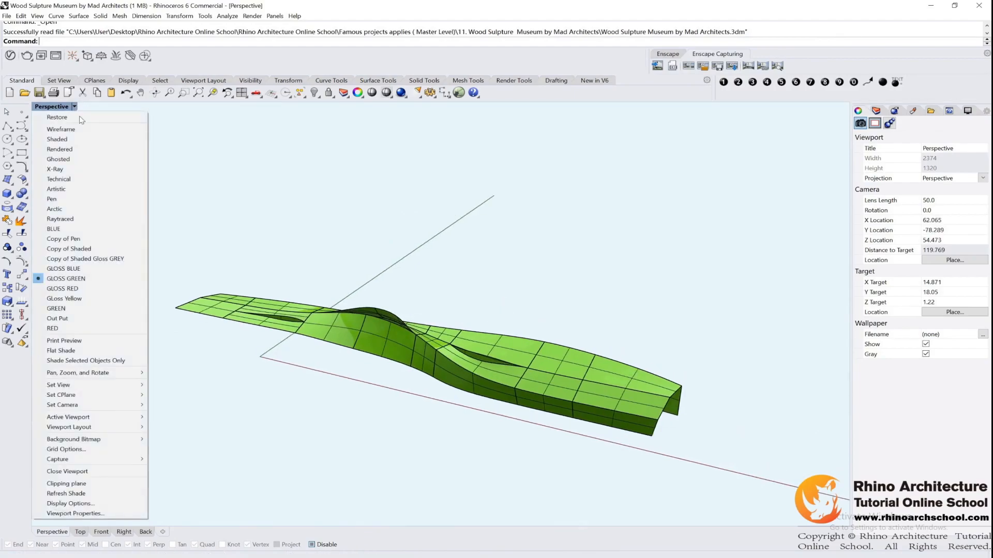
left_click(63, 269)
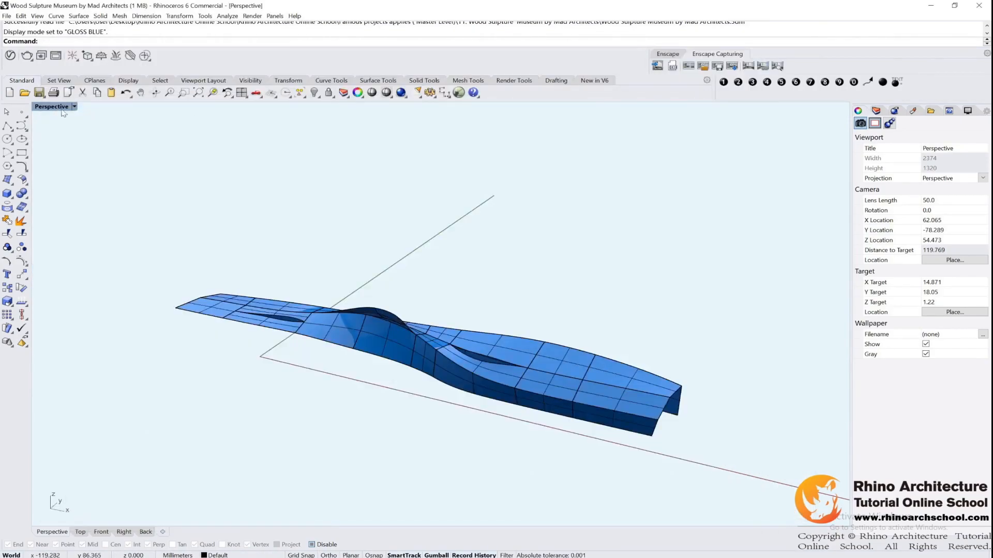
double_click(63, 106)
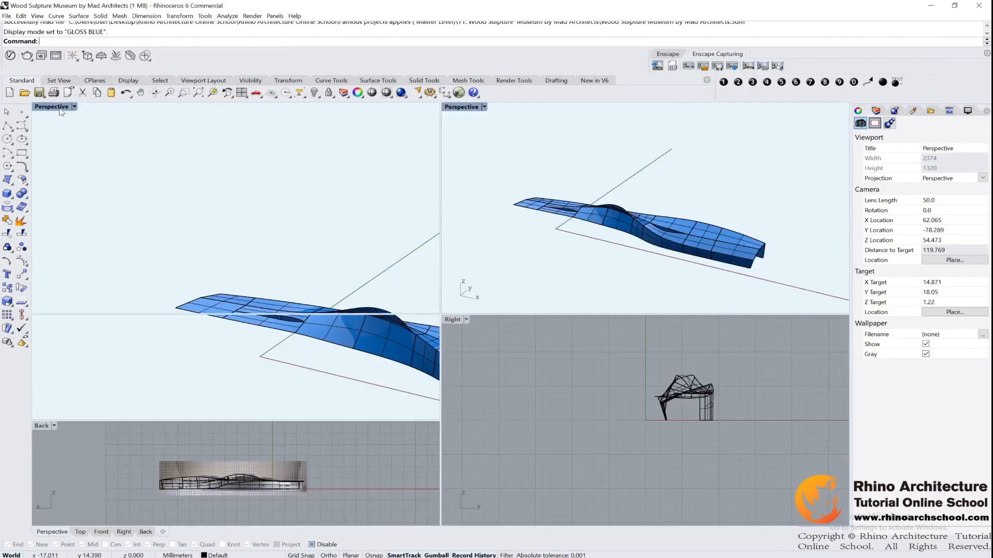
Draw a degree-7 control-point curve in the Top view along the plan's lower facade line, from the shell's left end to the middle twist
double_click(44, 106)
left_click(7, 126)
scroll(181, 401, "up", 6)
left_click(181, 379)
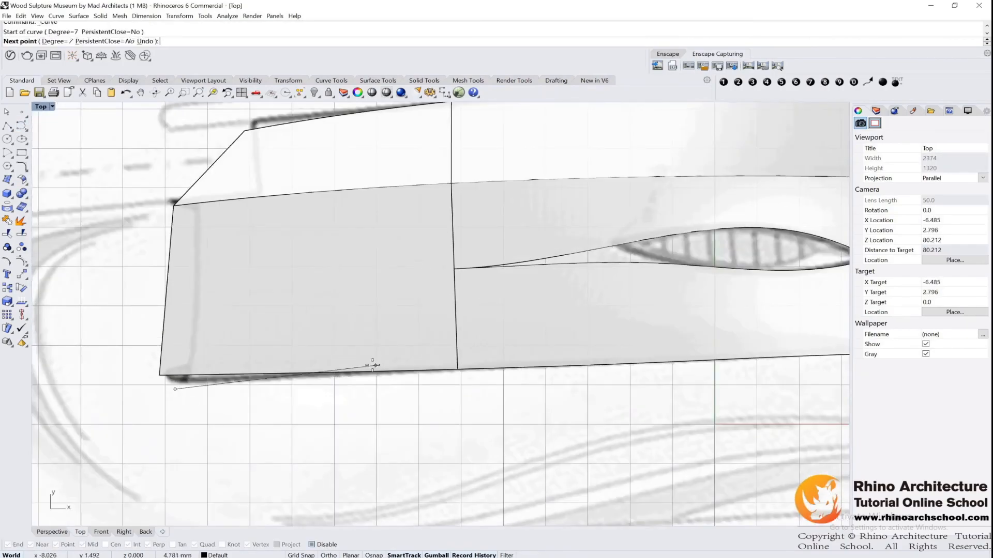
scroll(222, 367, "down", 6)
left_click(360, 360)
right_click_drag(492, 348, 401, 343)
scroll(412, 345, "up", 4)
left_click(465, 356)
left_click(558, 357)
right_click_drag(647, 376, 253, 353)
left_click(456, 351)
left_click(445, 350)
left_click(502, 343)
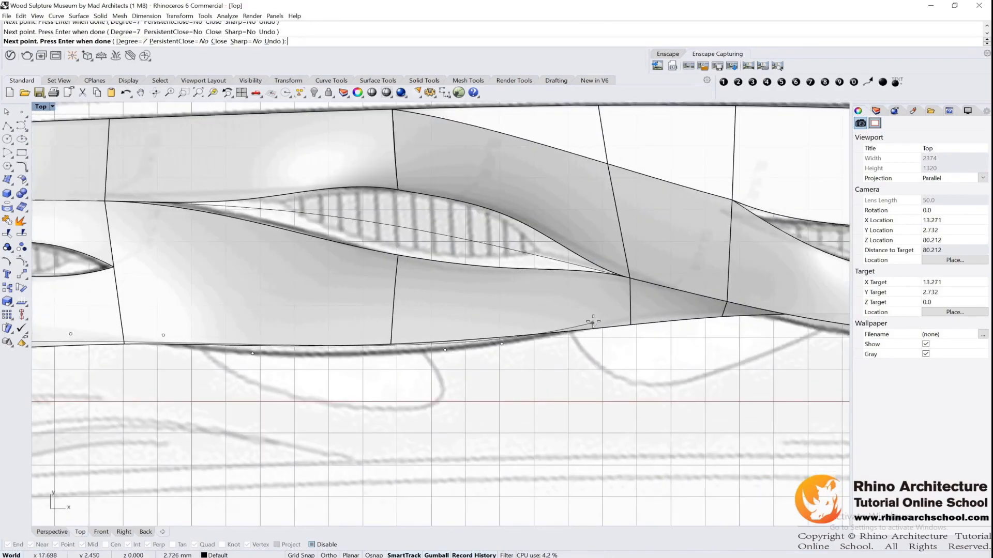
right_click(672, 295)
Move two middle control points of the new facade curve slightly downward in the Top view, away from the shell's edge
left_click(285, 351)
left_click(306, 369)
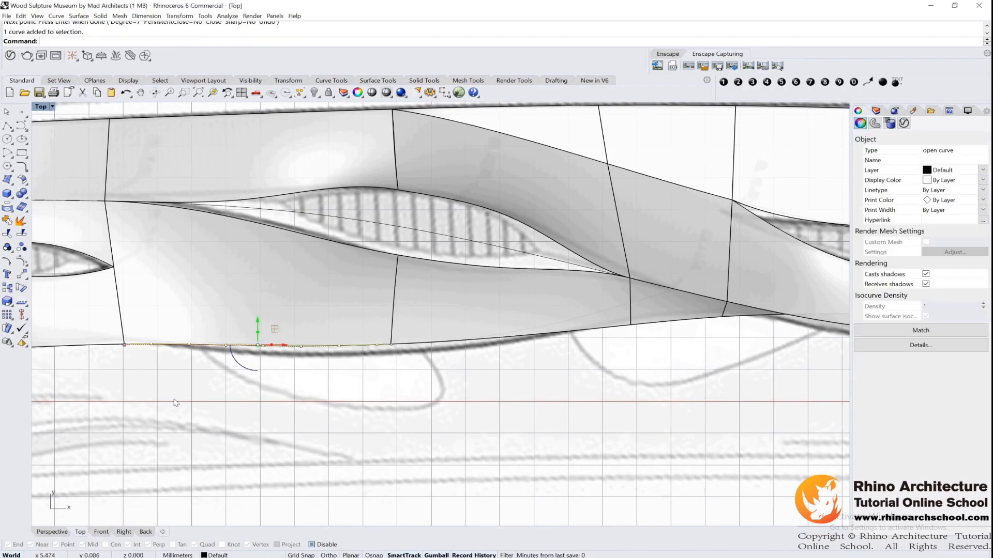
double_click(40, 106)
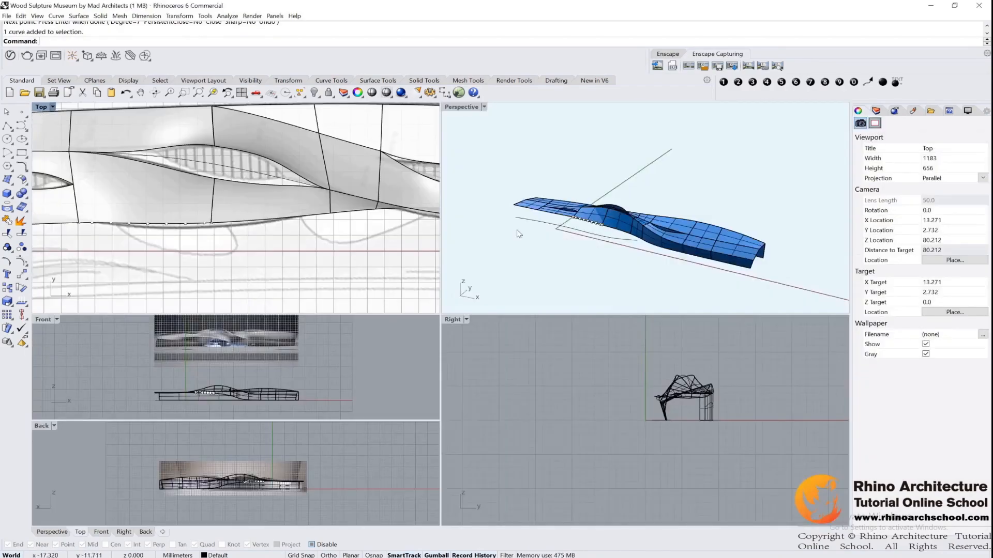
left_click_drag(111, 198, 261, 252)
left_click_drag(191, 206, 194, 216)
scroll(94, 241, "up", 5)
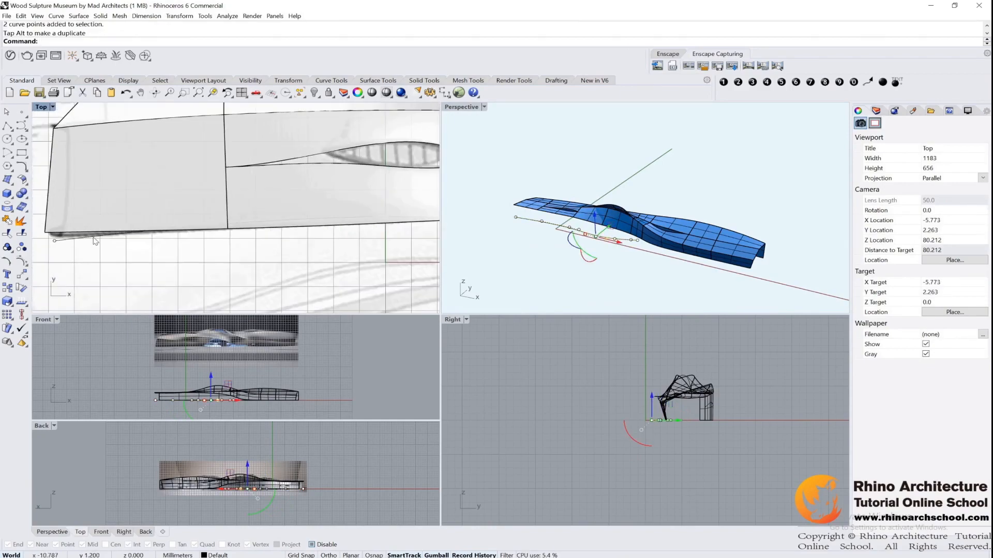
Select the facade curve, check it in the Front view and reset the layout to the four standard viewports
right_click_drag(650, 208, 669, 199)
key("Escape")
key("Escape")
left_click(559, 238)
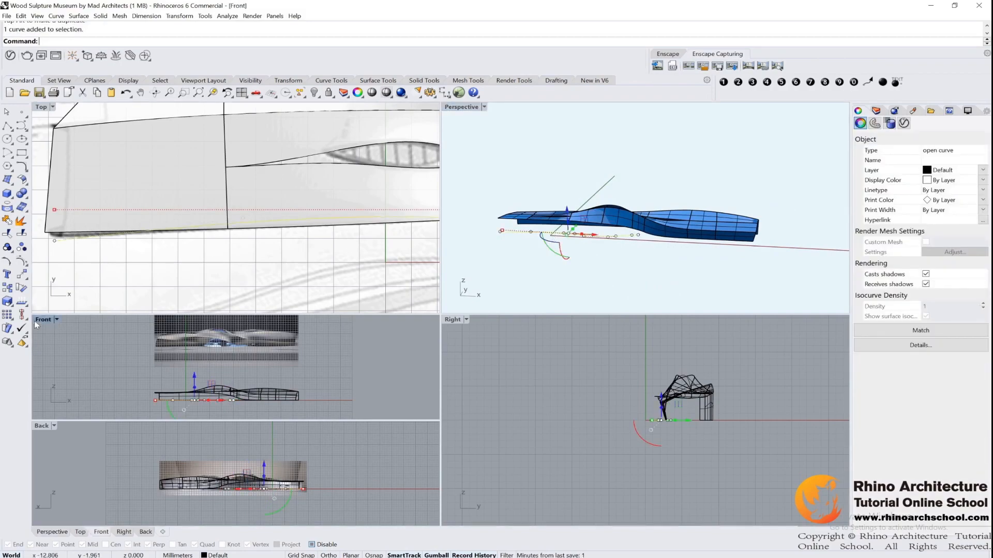
double_click(43, 319)
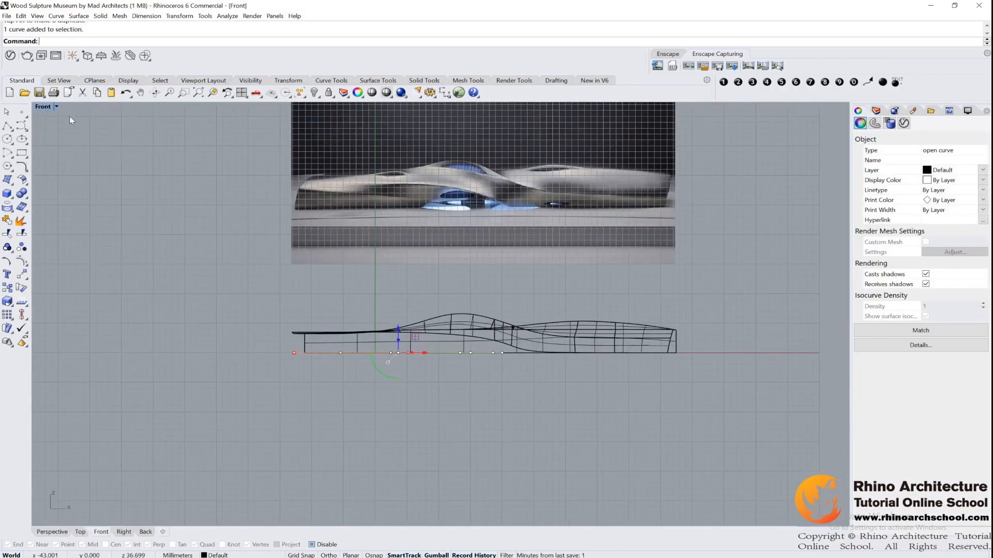
double_click(44, 107)
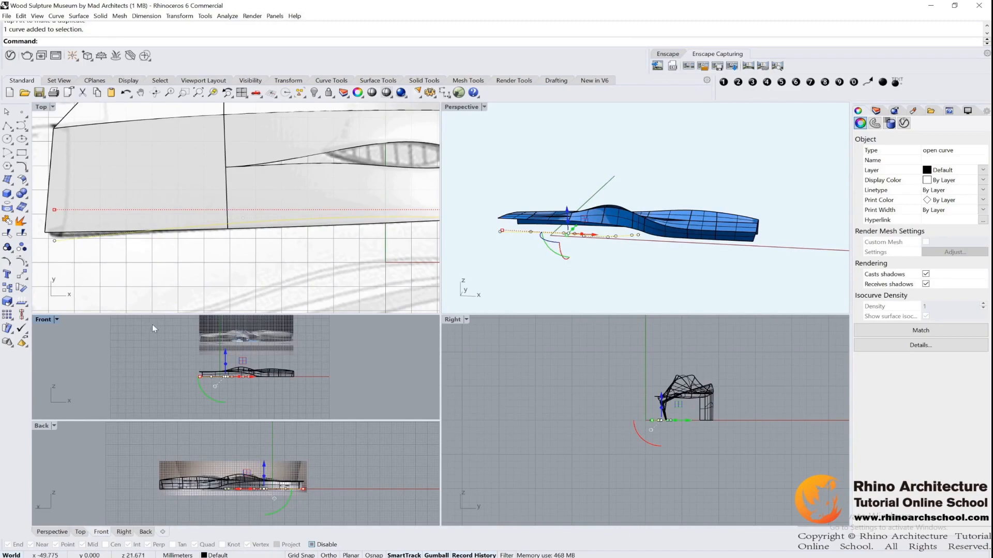
left_click(242, 93)
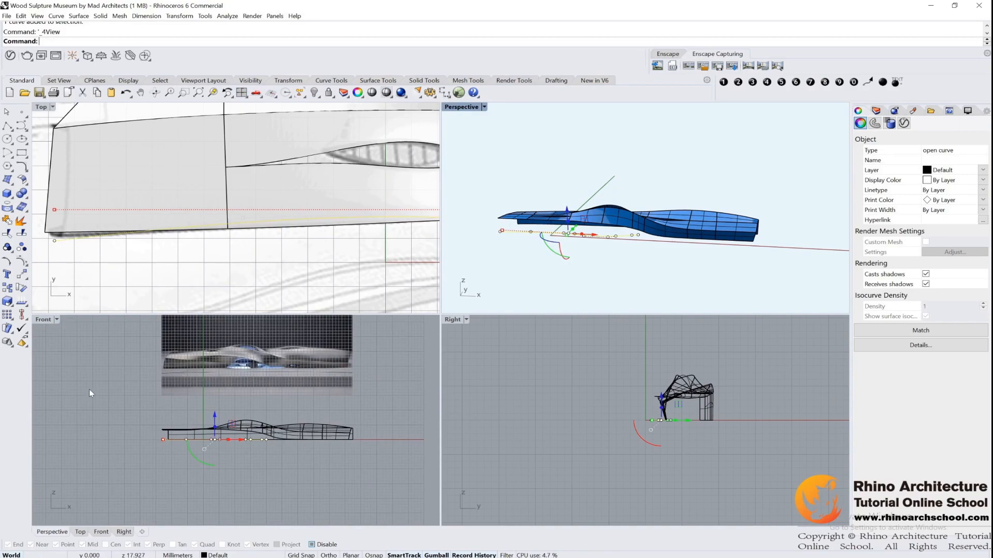
Compare the Front view with the reference photo and raise the facade curve's five left control points to about half the wall height
double_click(51, 320)
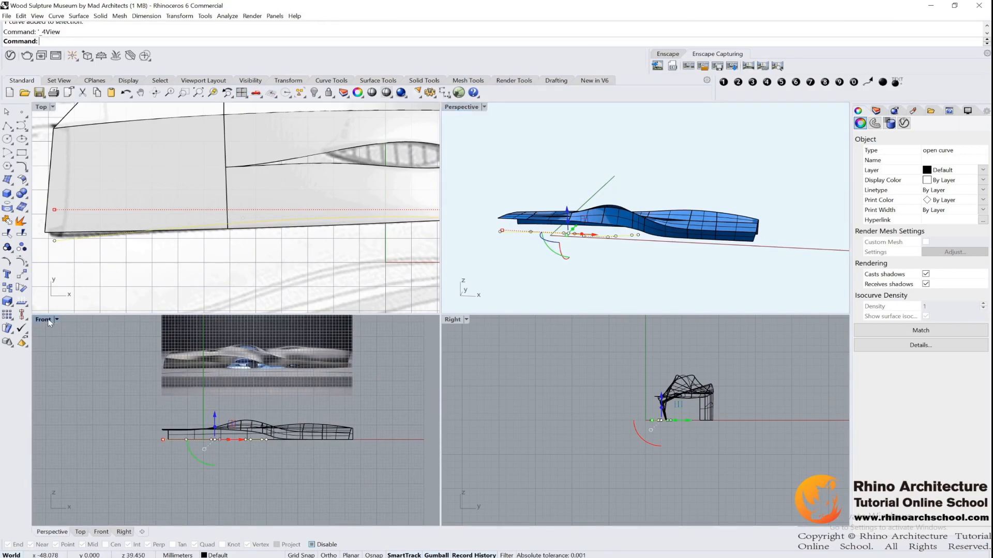
scroll(424, 359, "up", 2)
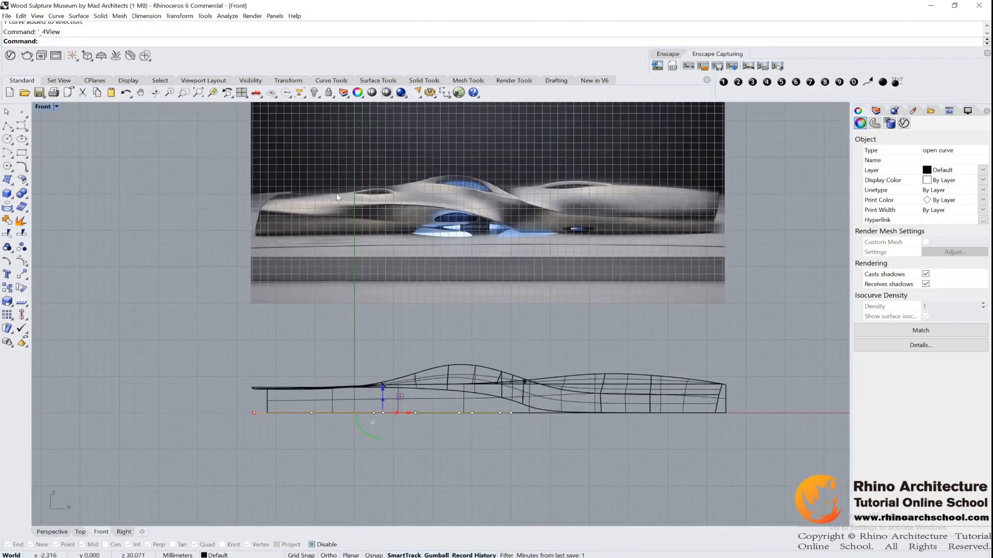
scroll(434, 237, "up", 3)
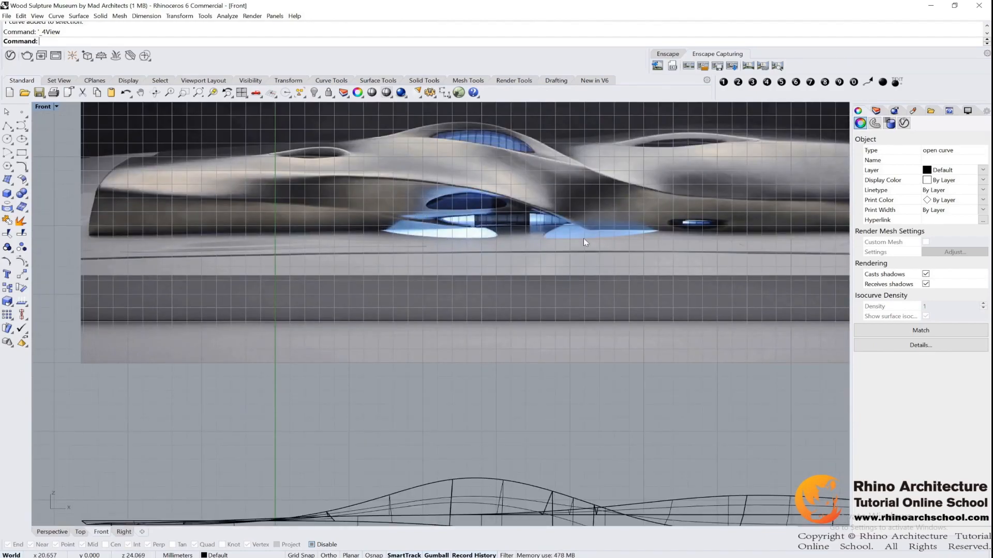
scroll(592, 253, "down", 2)
right_click_drag(593, 328, 615, 301)
left_click_drag(266, 415, 477, 461)
scroll(383, 411, "up", 2)
left_click_drag(381, 407, 388, 390)
right_click_drag(538, 419, 432, 425)
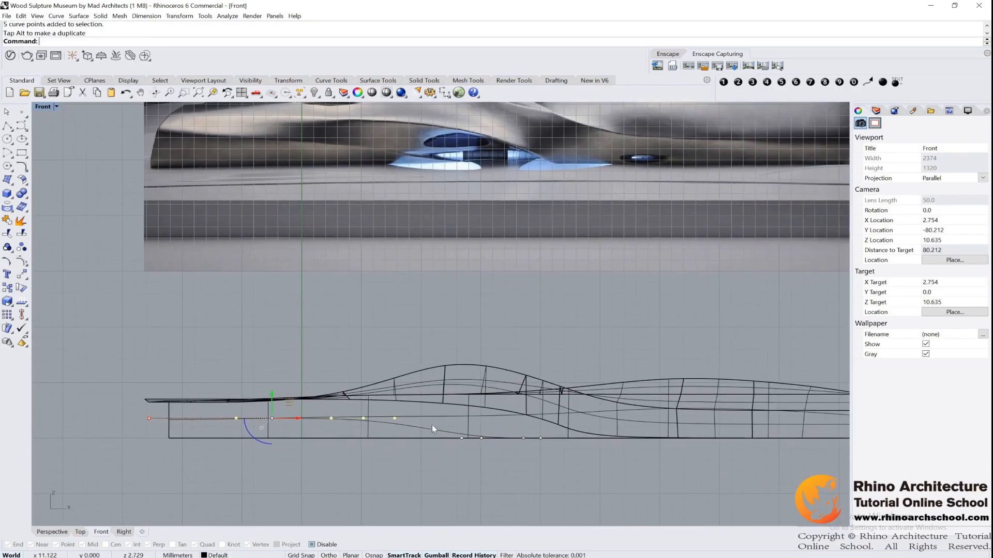
Raise the facade curve's remaining points except its end point in the Front view, making it slope gradually down to the ground
left_click_drag(489, 435, 520, 408, "shift")
scroll(540, 448, "up", 2)
left_click(522, 439)
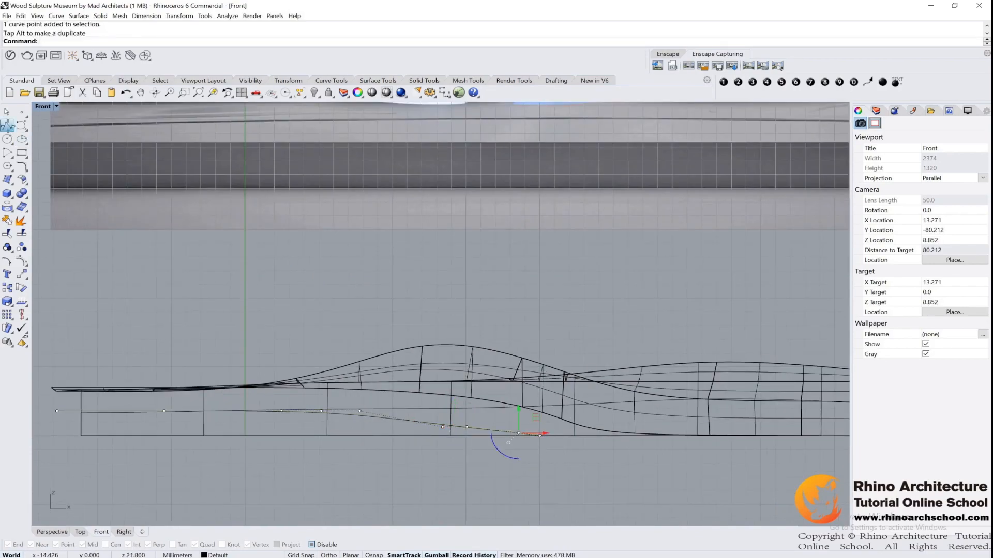
Draw a single-segment polyline on the ground from the facade curve's lower end to just beside its far left end in plan
left_click(8, 126)
scroll(541, 435, "up", 2)
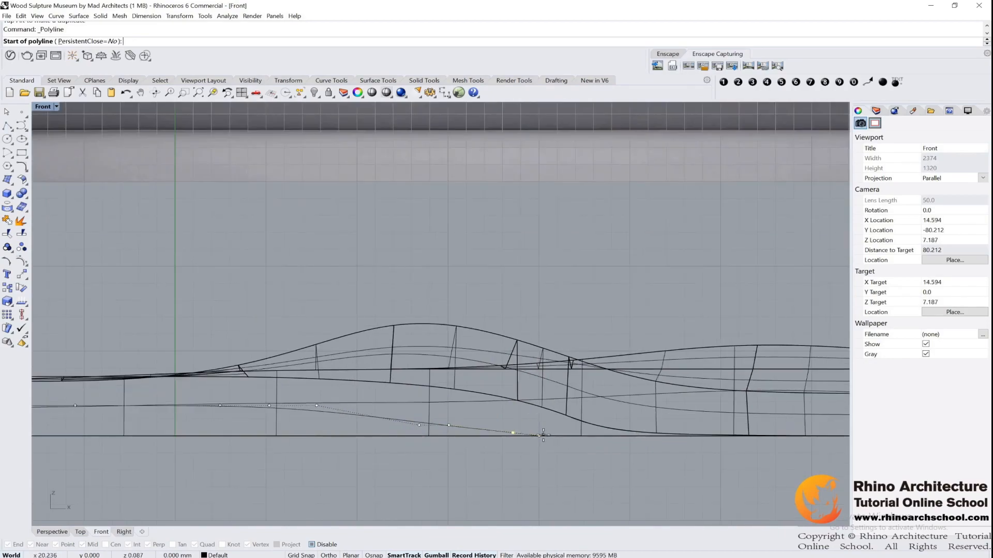
left_click(313, 546)
left_click(543, 433)
scroll(549, 431, "down", 3)
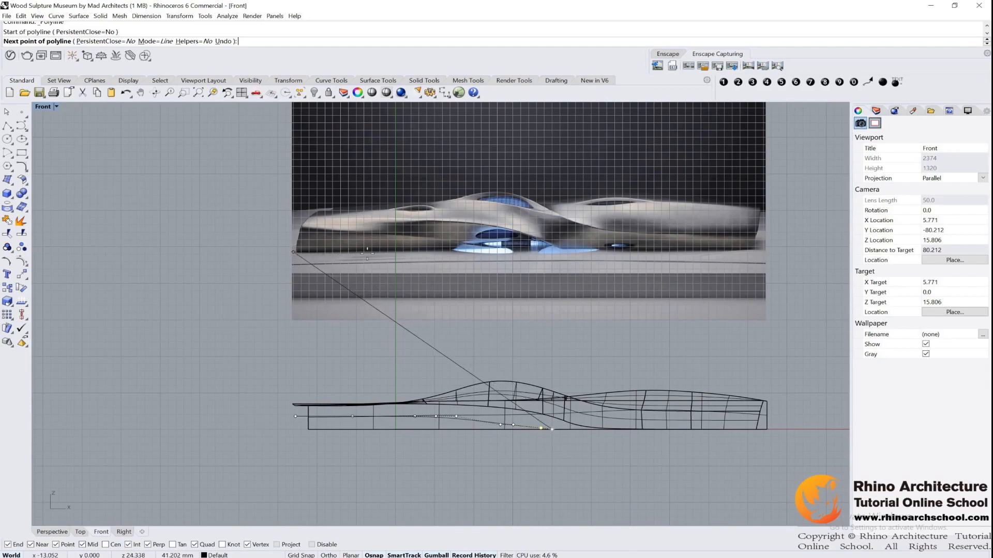
double_click(43, 107)
scroll(209, 233, "up", 5)
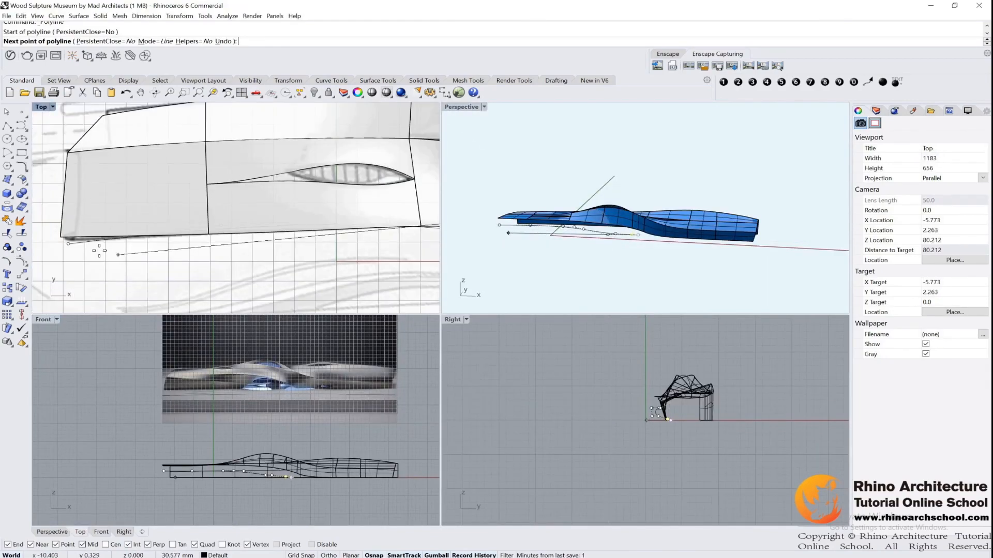
scroll(209, 233, "up", 4)
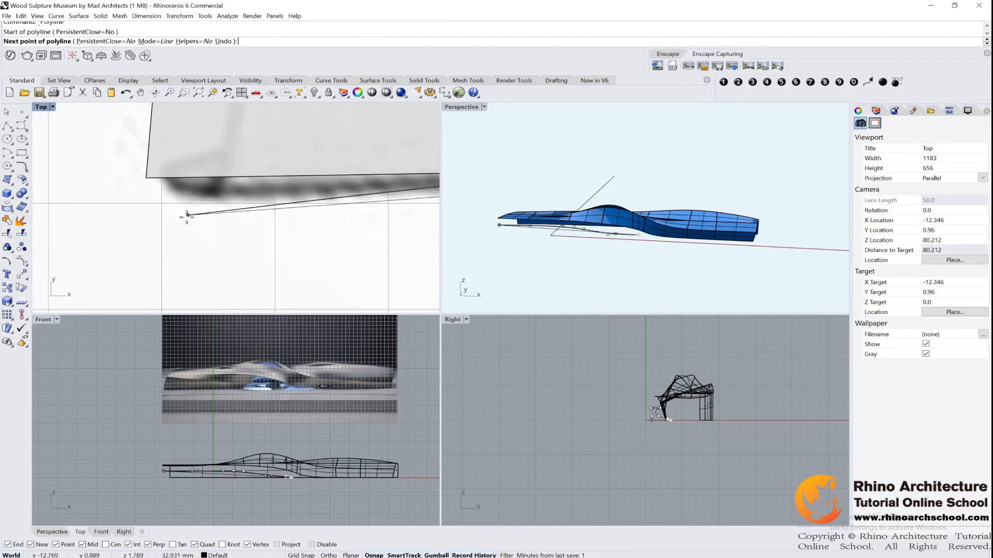
left_click(311, 544)
scroll(205, 248, "up", 3)
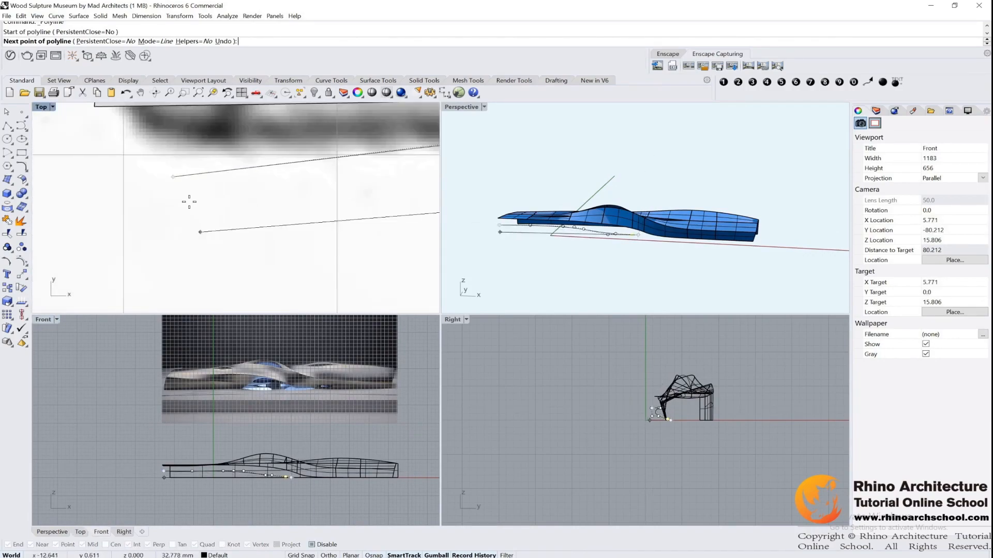
left_click(173, 180)
key("Return")
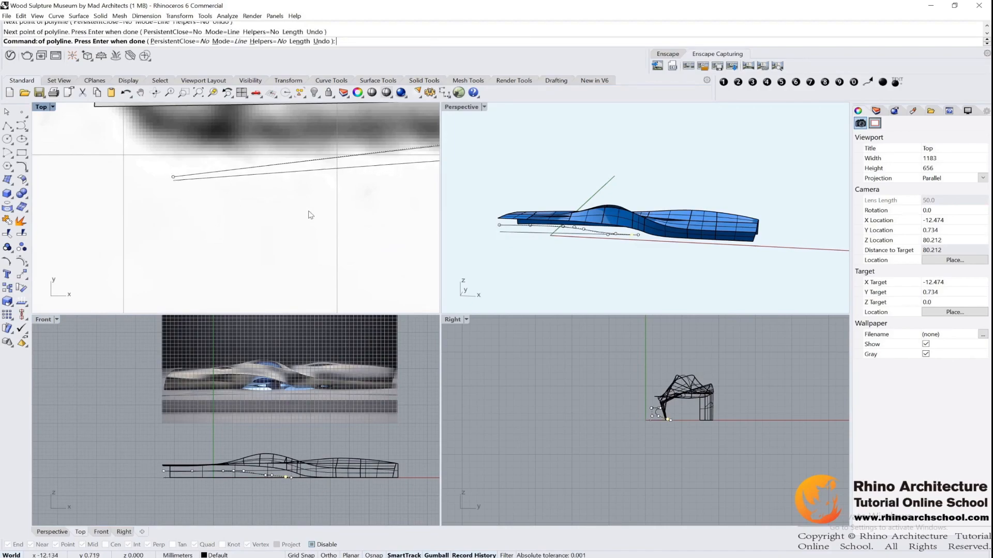
Place four snapped point objects in the Perspective view, two on the raised facade curve and two on the ground line, in facing pairs
right_click_drag(659, 226, 620, 271)
scroll(633, 218, "up", 8)
scroll(671, 239, "down", 10)
left_click(568, 184)
double_click(464, 107)
right_click_drag(222, 310, 271, 292)
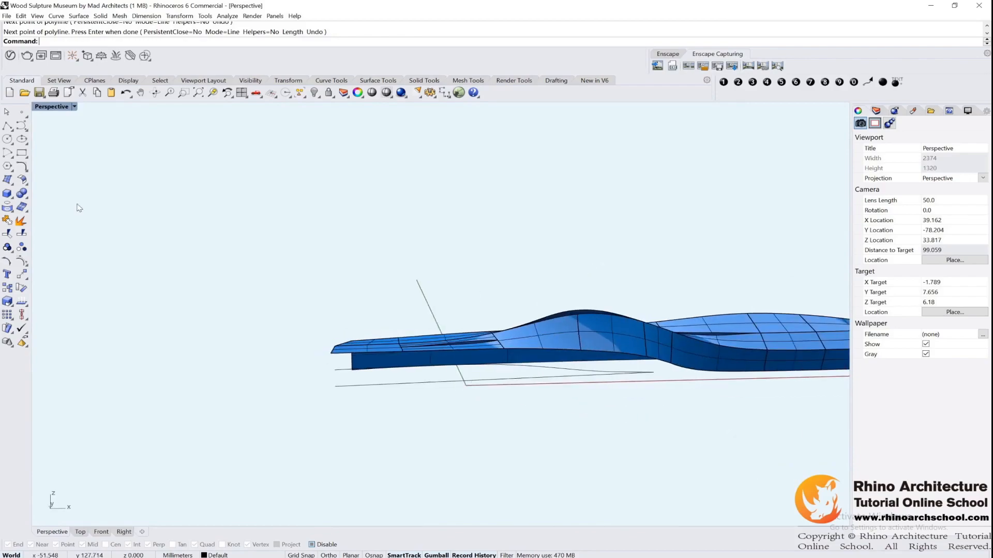
right_click(23, 114)
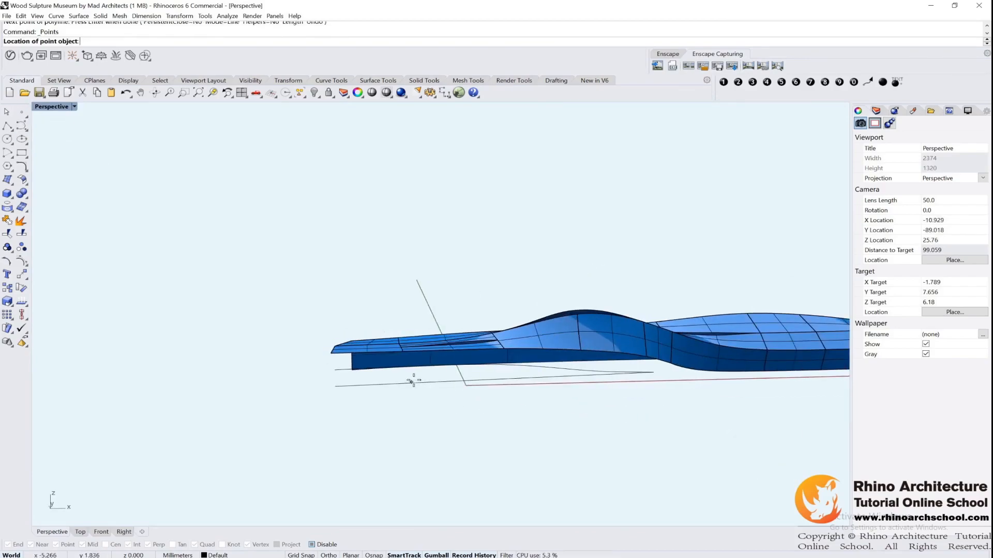
right_click_drag(594, 381, 335, 369)
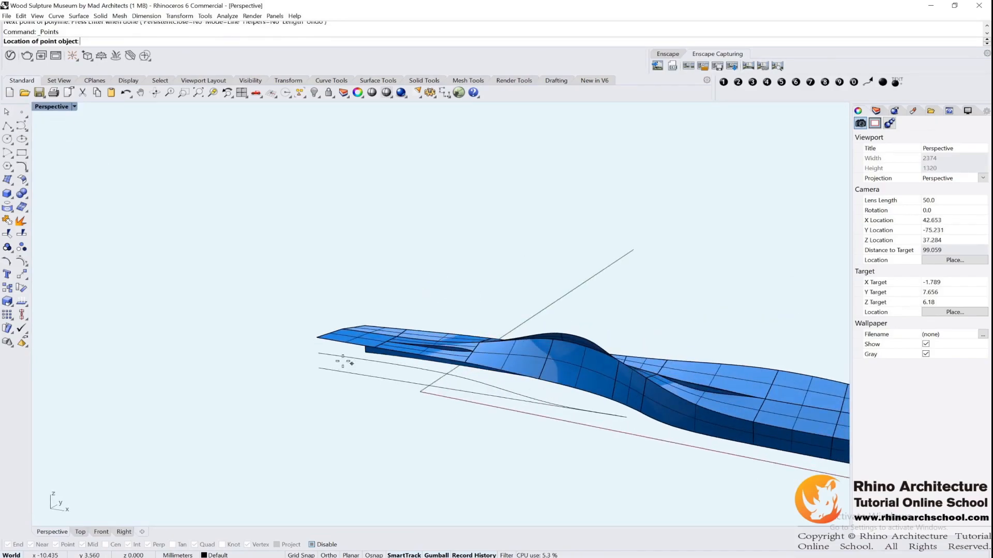
left_click(328, 546)
scroll(384, 375, "up", 6)
mouse_move(295, 347)
right_mouse_down()
mouse_move(366, 347)
mouse_move(380, 378)
right_mouse_up()
left_click(413, 378)
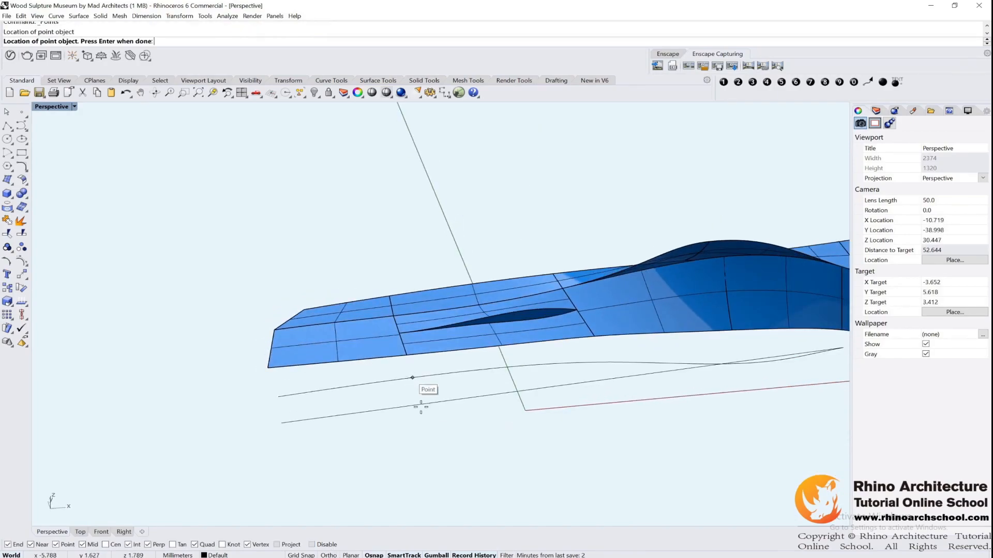
left_click(417, 404)
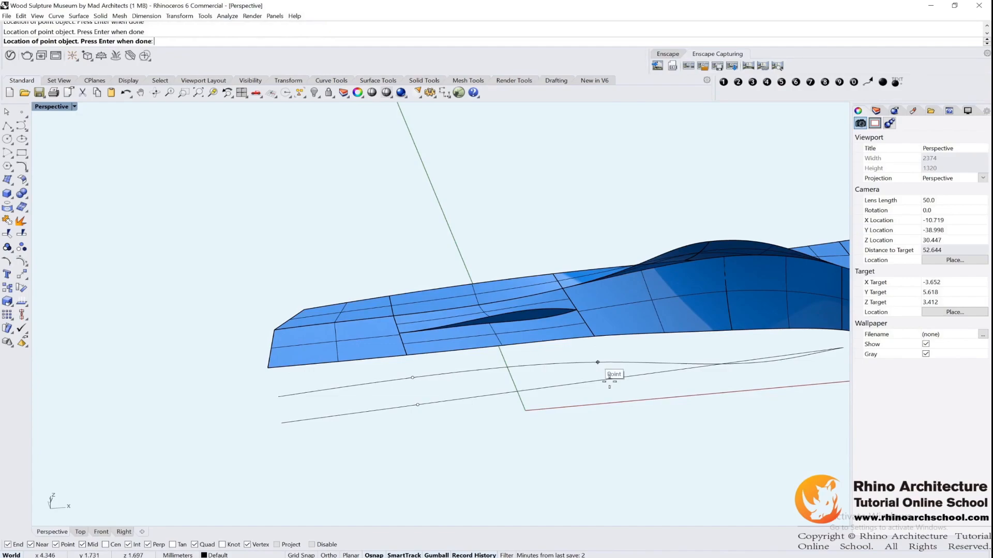
right_click_drag(672, 382, 652, 366)
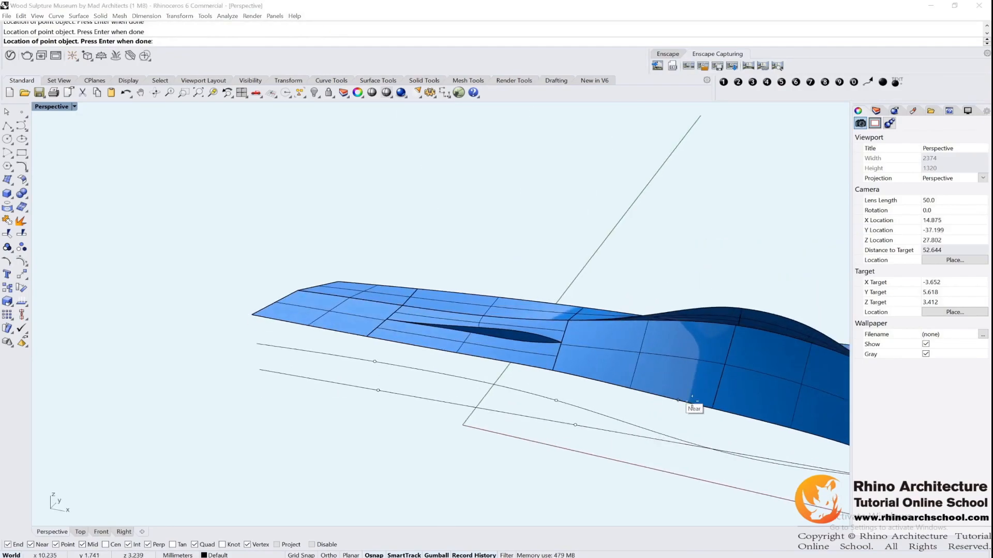
right_click(531, 340)
right_click_drag(534, 342, 624, 373)
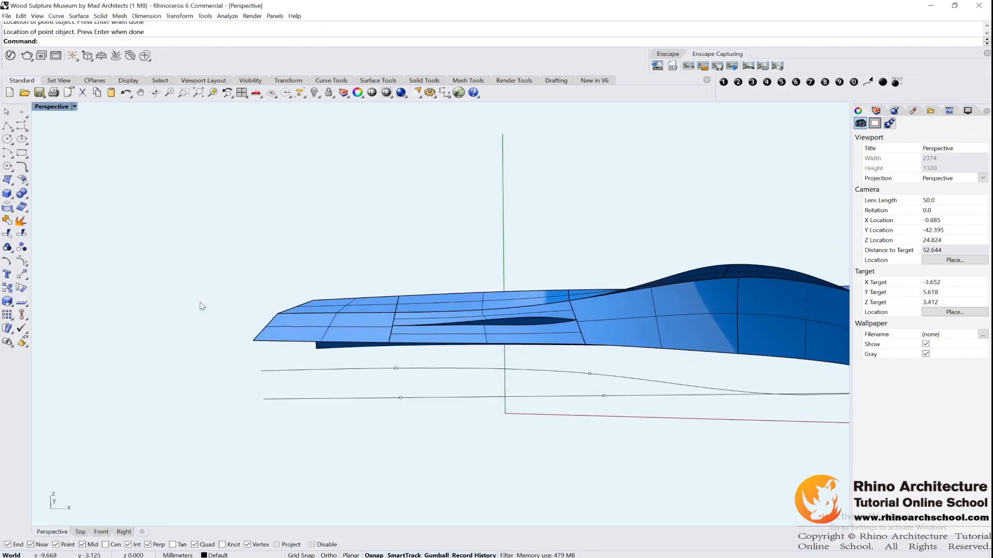
Add a third pair of point objects on the facade curve and the ground line, near where the two converge
right_click(22, 125)
right_click(22, 113)
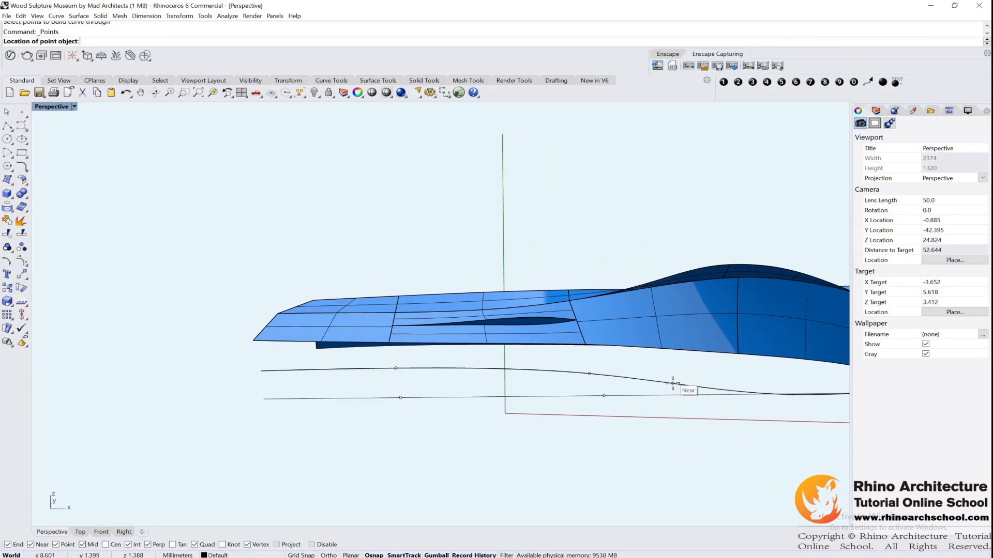
right_click_drag(737, 399, 705, 370)
left_click(738, 389)
left_click(740, 402)
right_click_drag(624, 353, 409, 317)
scroll(606, 355, "up", 2)
right_click(549, 346)
right_click_drag(549, 345, 605, 333)
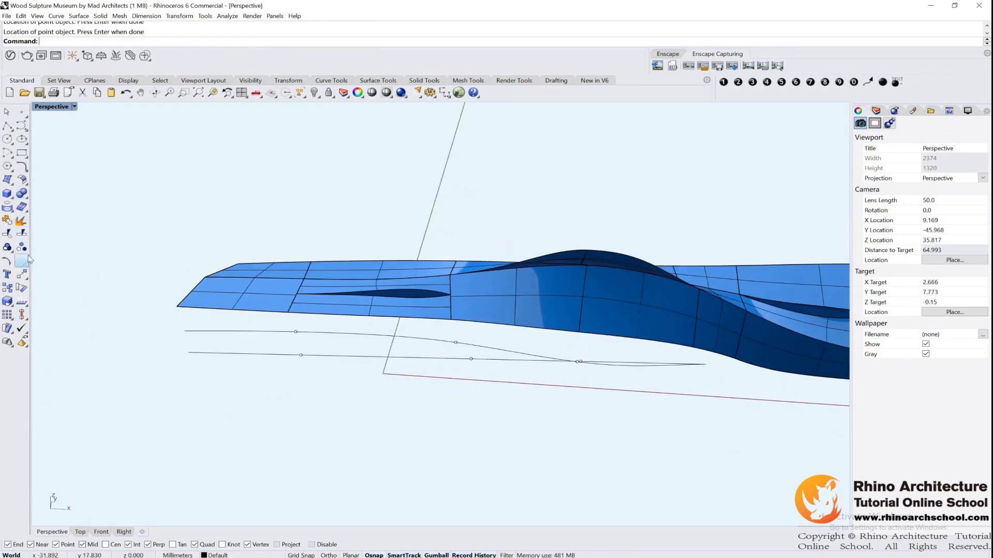
Split the facade curve and the ground line at the placed points and select the resulting segments to check them
left_click(22, 233)
left_click(273, 335)
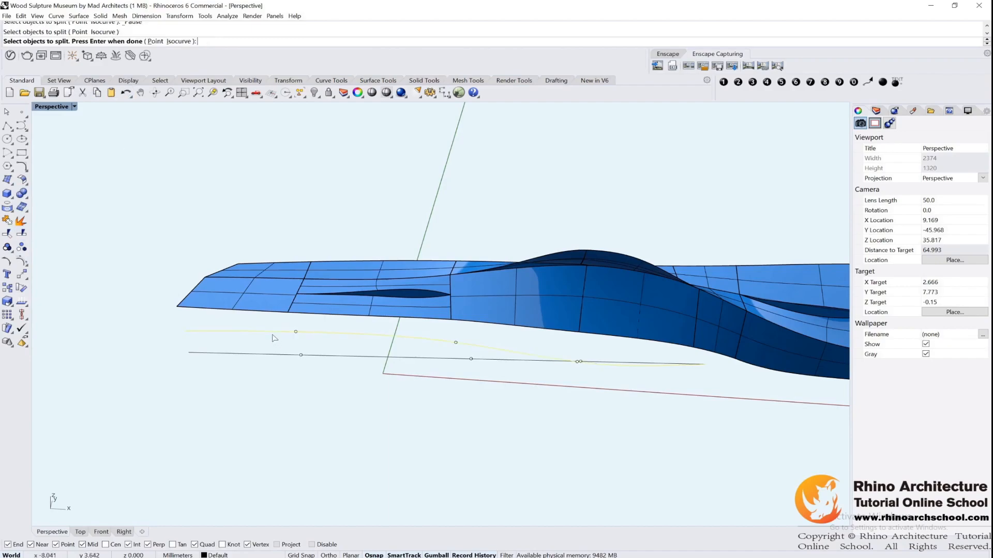
left_click(284, 357)
key("Return")
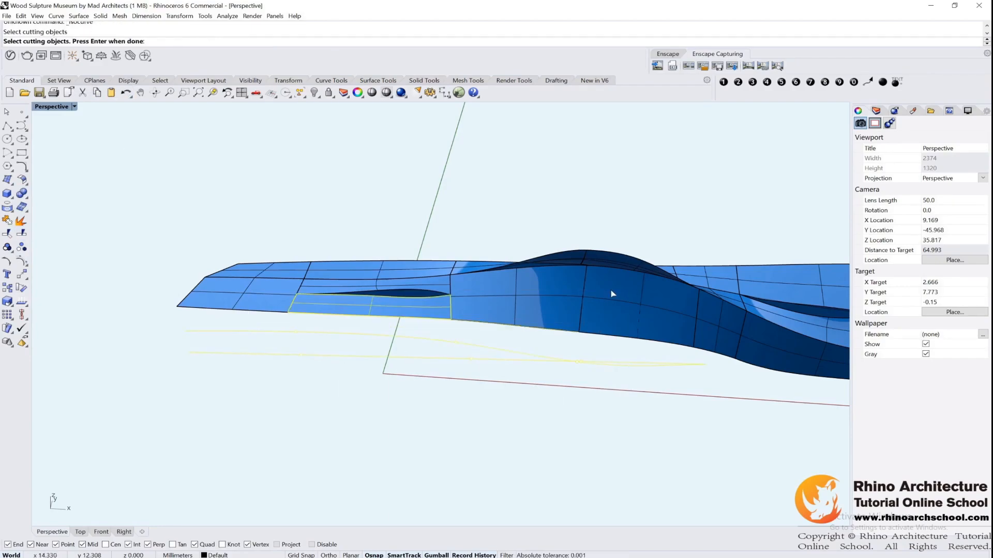
key("Return")
left_click(440, 357)
left_click(502, 358)
right_click_drag(637, 370, 430, 242)
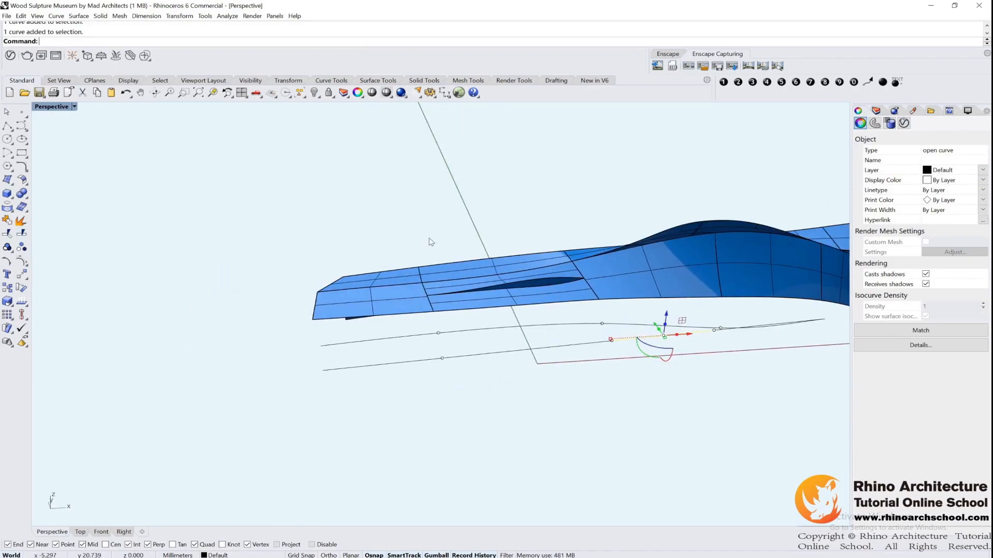
Loft the leftmost wall bay through the ground line segment, the raised curve segment and the shell's bottom edge
left_click(10, 182)
left_click(51, 184)
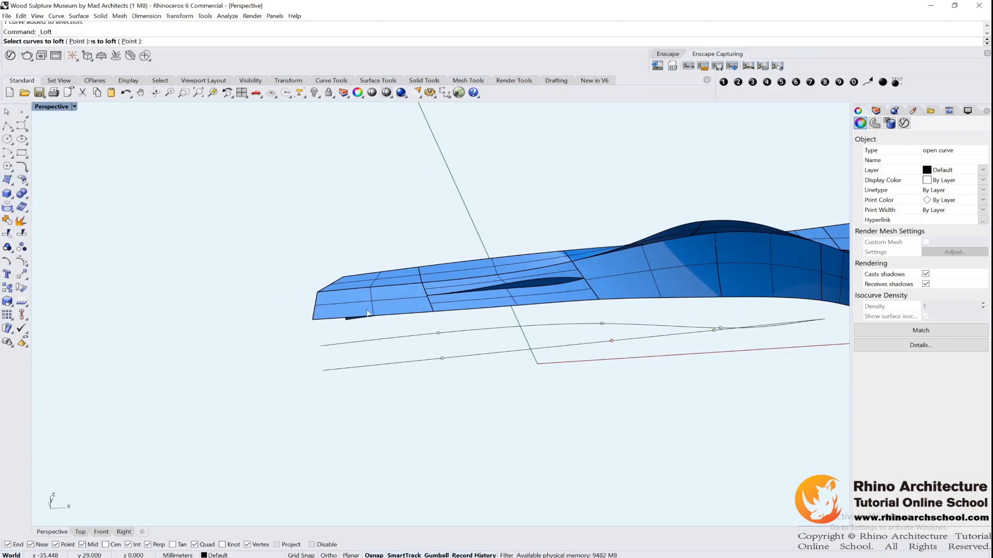
left_click(383, 364)
left_click(405, 337)
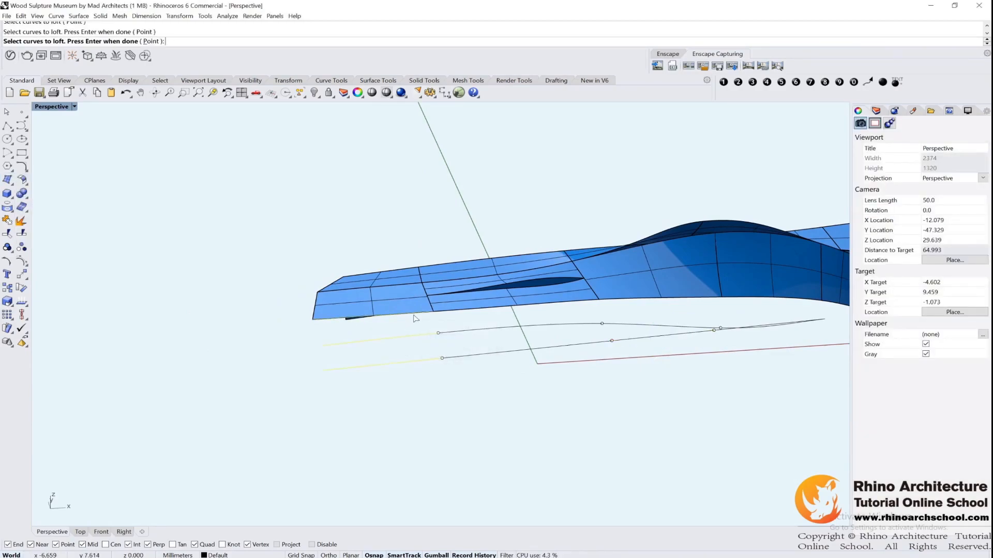
key("Return")
key("Return")
Complete the leftmost wall bay's loft with the current loft options
left_click(640, 436)
right_click_drag(640, 436, 566, 331)
key("Return")
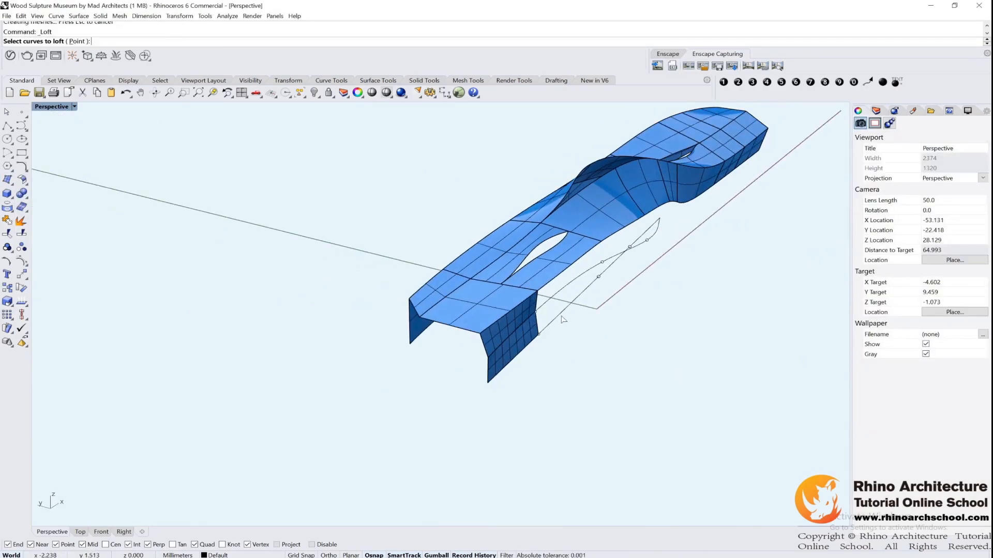
left_click(557, 285)
left_click(582, 304)
key("Return")
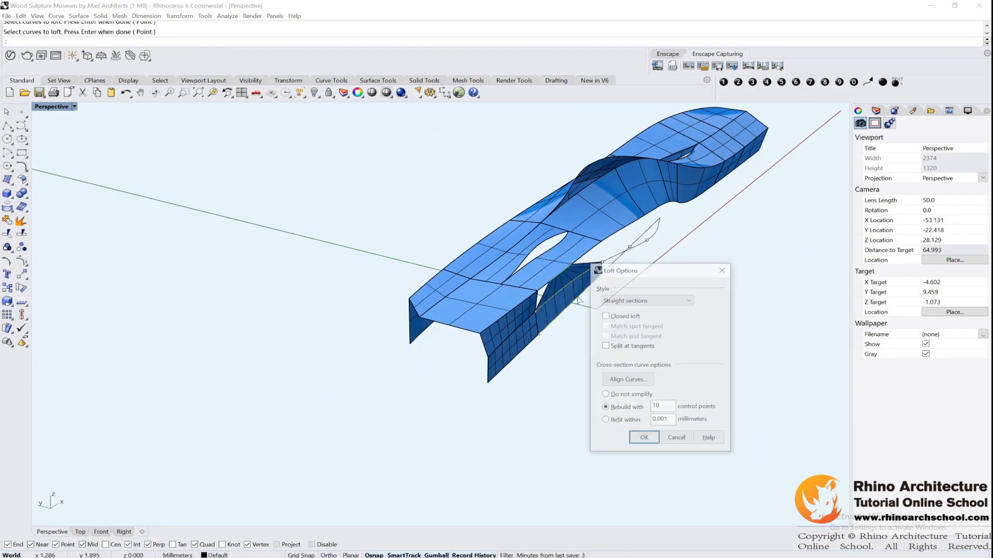
left_click(671, 442)
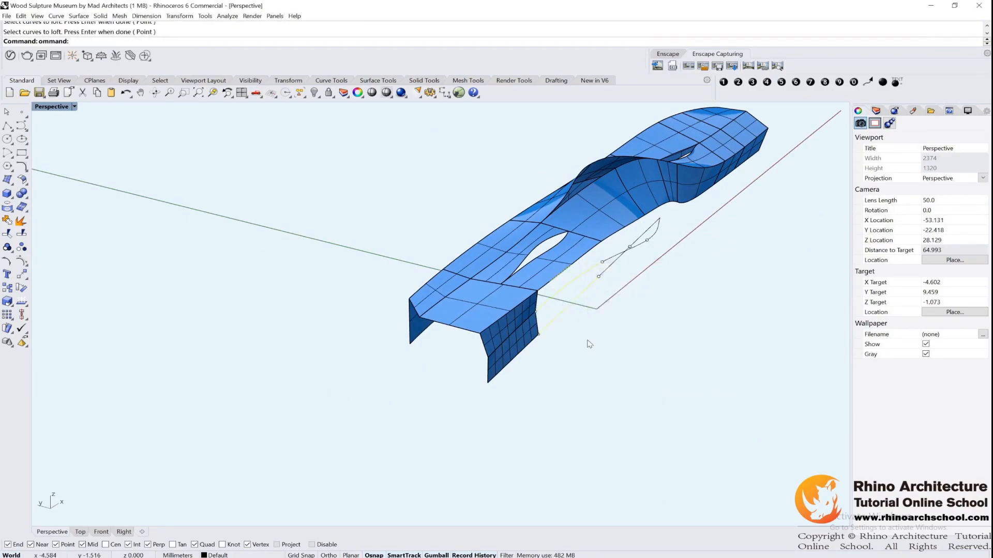
Loft the second wall bay through the ground line segment, the raised curve segment and the shell's bottom edge
scroll(558, 322, "up", 4)
key("Return")
left_click(544, 303)
left_click(527, 275)
left_click(534, 281)
scroll(534, 281, "up", 4)
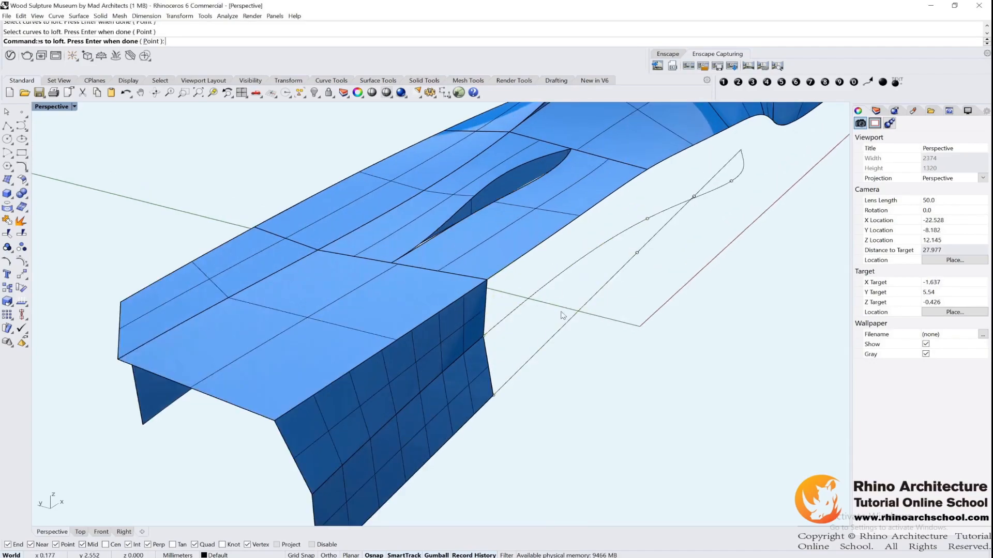
left_click(510, 314)
left_click(511, 282)
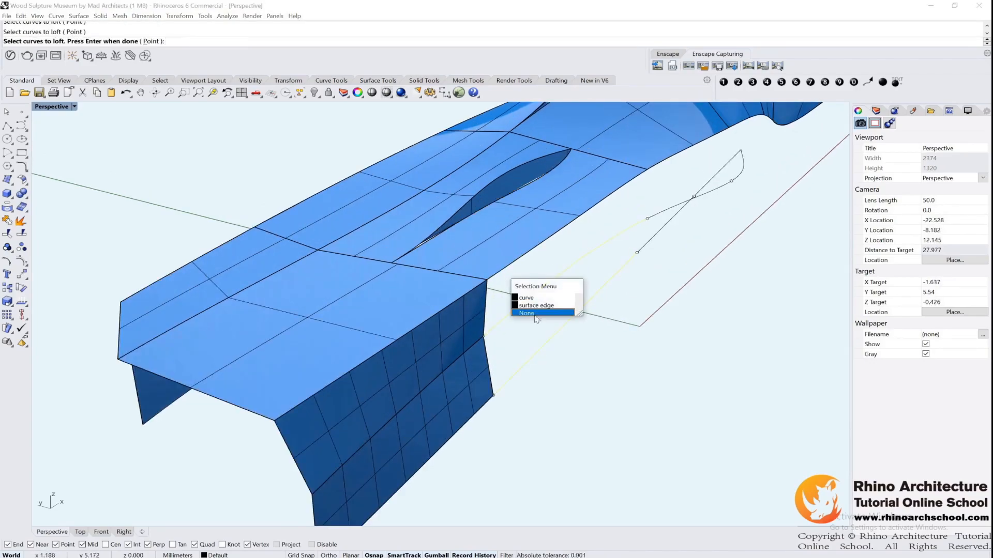
left_click(534, 306)
scroll(534, 307, "down", 4)
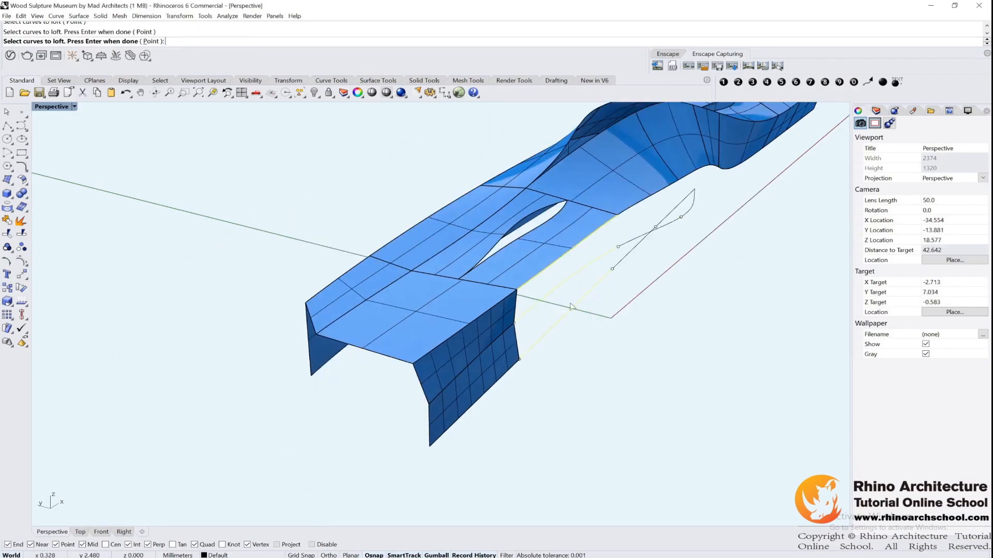
key("Return")
key("Escape")
Loft the third wall bay through its ground line segment, raised curve segment and the adjoining shell bottom edge
key("Return")
scroll(655, 250, "up", 4)
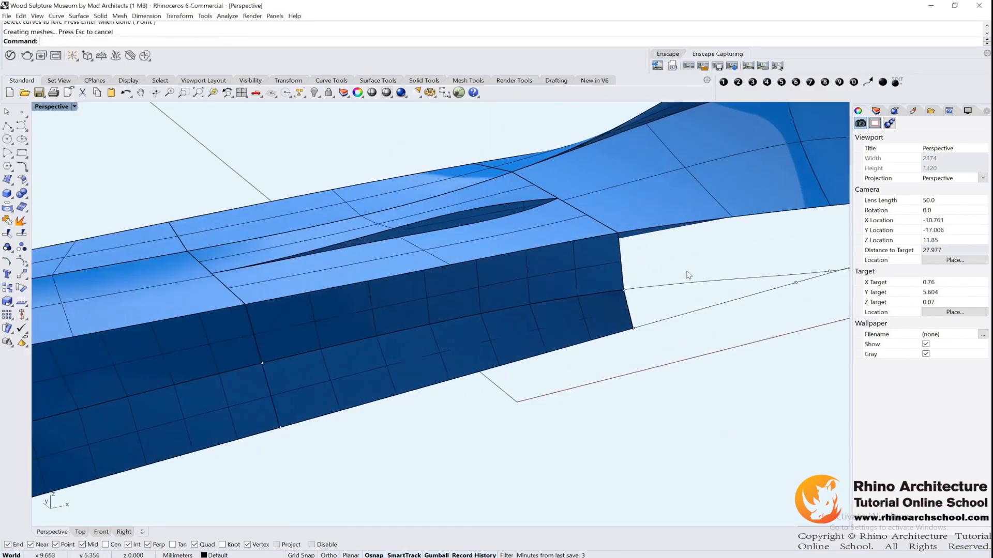
left_click(567, 308)
left_click(577, 254)
left_click(617, 273)
key("Return")
key("Escape")
Loft the last wall bay from the converging end of the guide curves up to the shell's bottom edge
right_click_drag(762, 263, 590, 312)
key("Return")
left_click(537, 332)
left_click(544, 271)
left_click(584, 291)
key("Return")
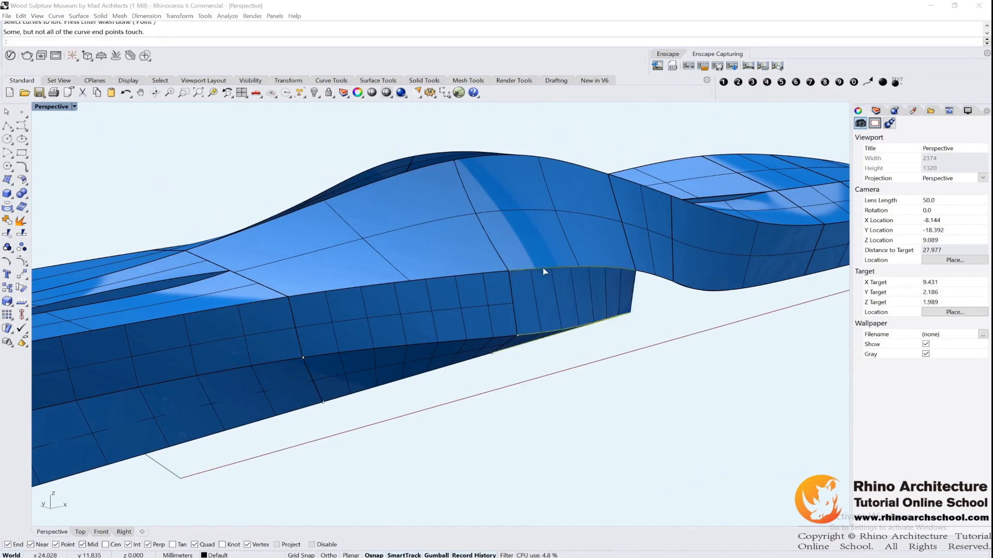
left_click(653, 441)
Try to move the end control point of the last guide curve segment toward the shell's bottom edge
right_click_drag(694, 376, 594, 365)
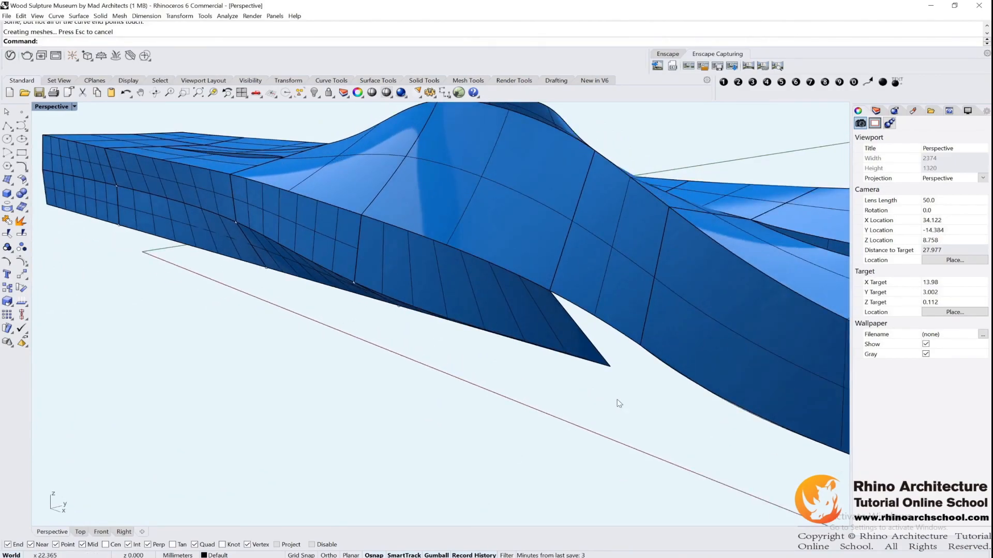
left_click(611, 366)
left_click(651, 394)
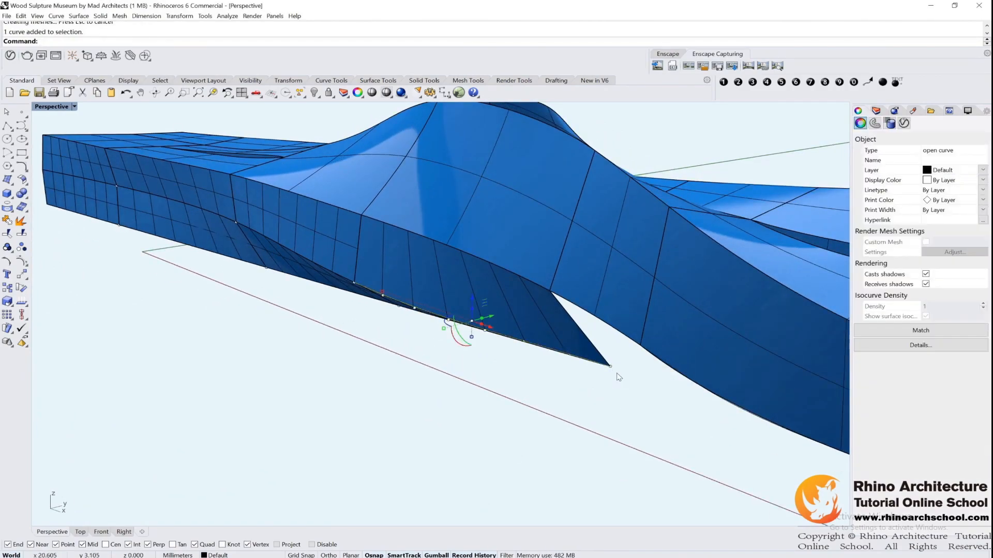
left_click_drag(612, 368, 676, 370)
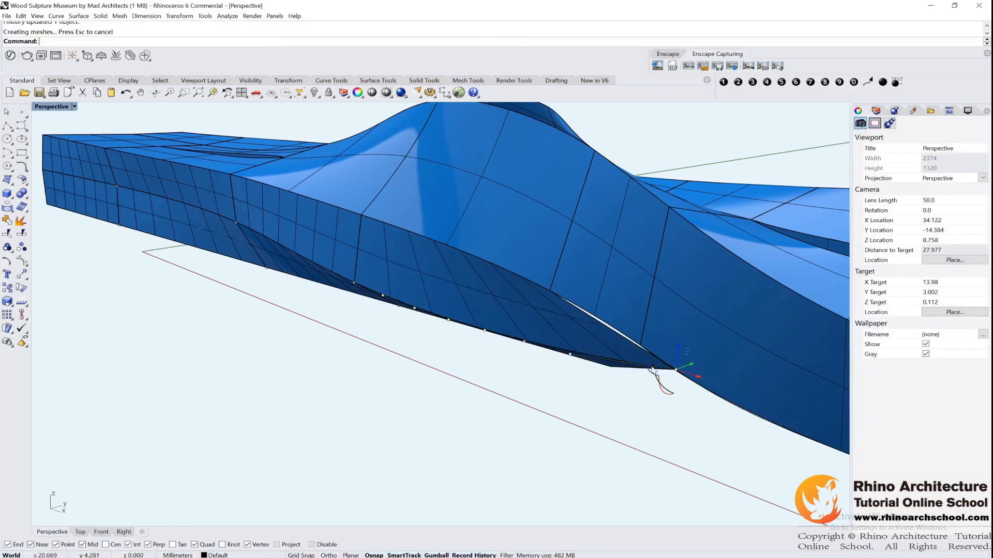
right_click_drag(629, 373, 667, 372)
key("ctrl+z")
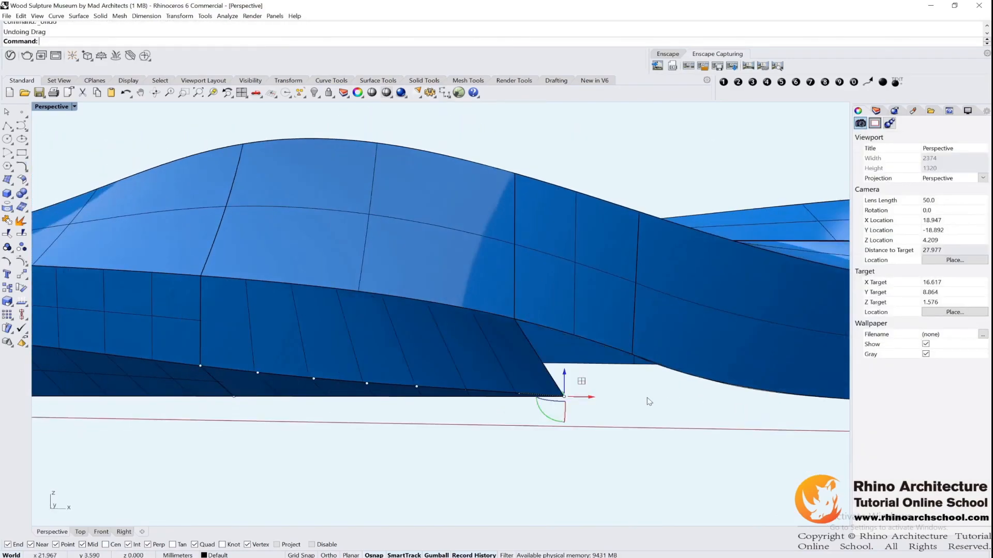
scroll(573, 401, "up", 3)
left_click_drag(557, 396, 654, 370)
scroll(653, 370, "down", 3)
key("ctrl+z")
left_click_drag(631, 408, 603, 394)
key("Escape")
Select the two converging guide curve segments and move their shared end control points toward the shell's bottom edge
left_click(604, 392)
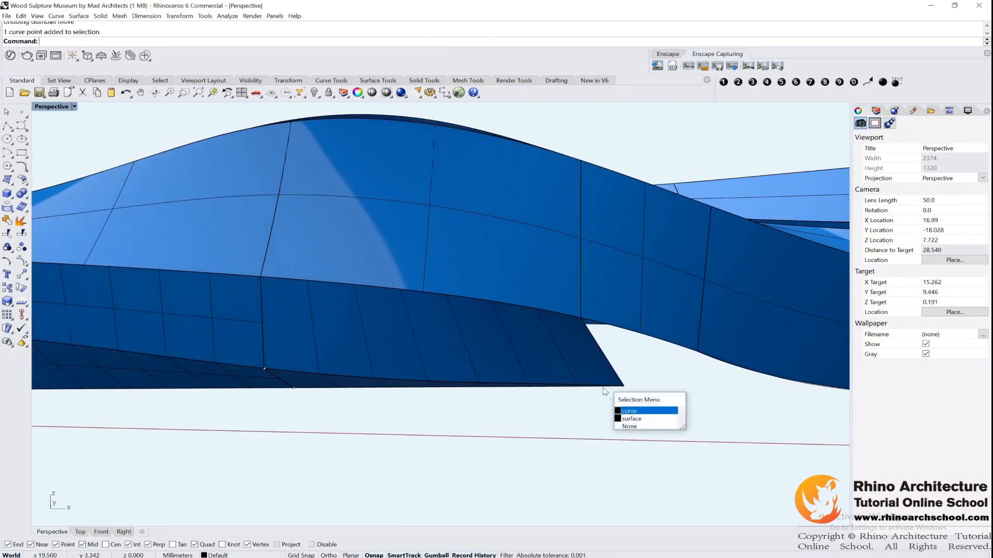
left_click(634, 404)
scroll(634, 404, "up", 3)
left_click(622, 387, "shift")
left_click(643, 403)
left_click_drag(528, 443, 695, 341)
left_click_drag(505, 429, 565, 343, "ctrl")
left_click_drag(650, 370, 709, 332)
Lower the moved end points slightly to fit the wall's tapered tip to the shell
right_click_drag(710, 384, 692, 366)
left_click_drag(688, 353, 676, 383)
right_click_drag(672, 385, 703, 367)
scroll(703, 367, "down", 14)
right_click_drag(610, 305, 548, 361)
scroll(556, 370, "up", 2)
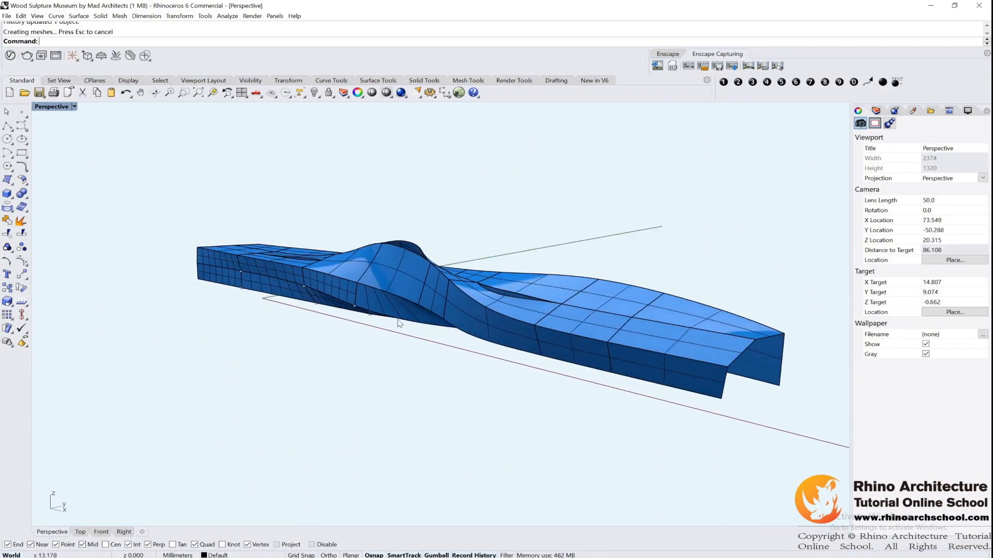